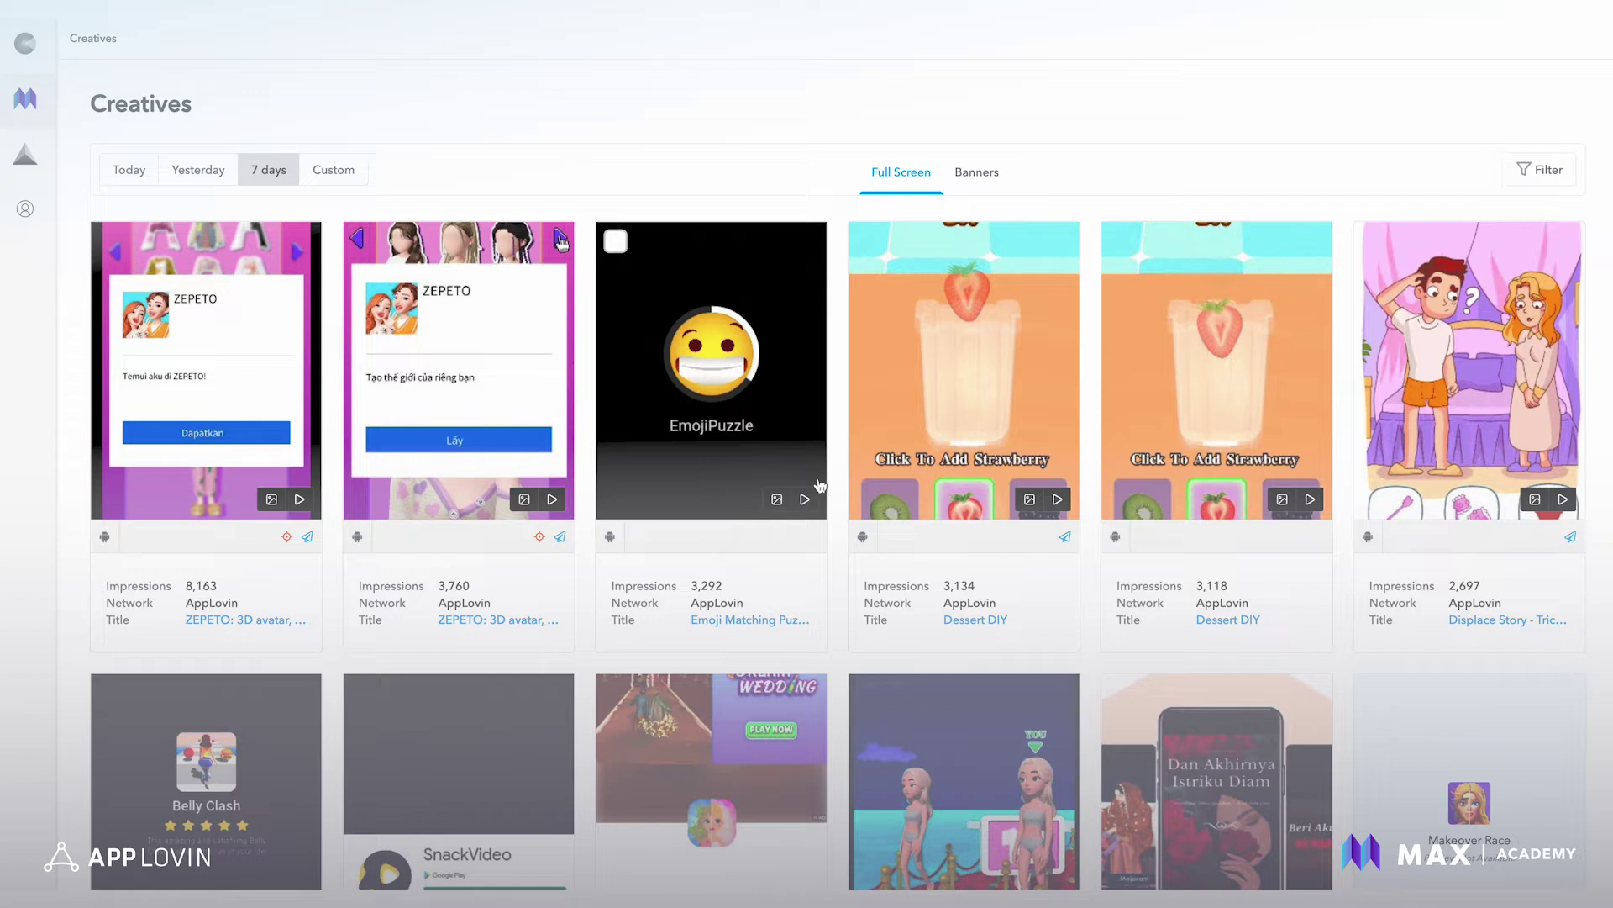
# Step: Open the Risky Content Settings of Ad Review and dismiss the Risky Content Detection tip
pyautogui.moveTo(28, 180)
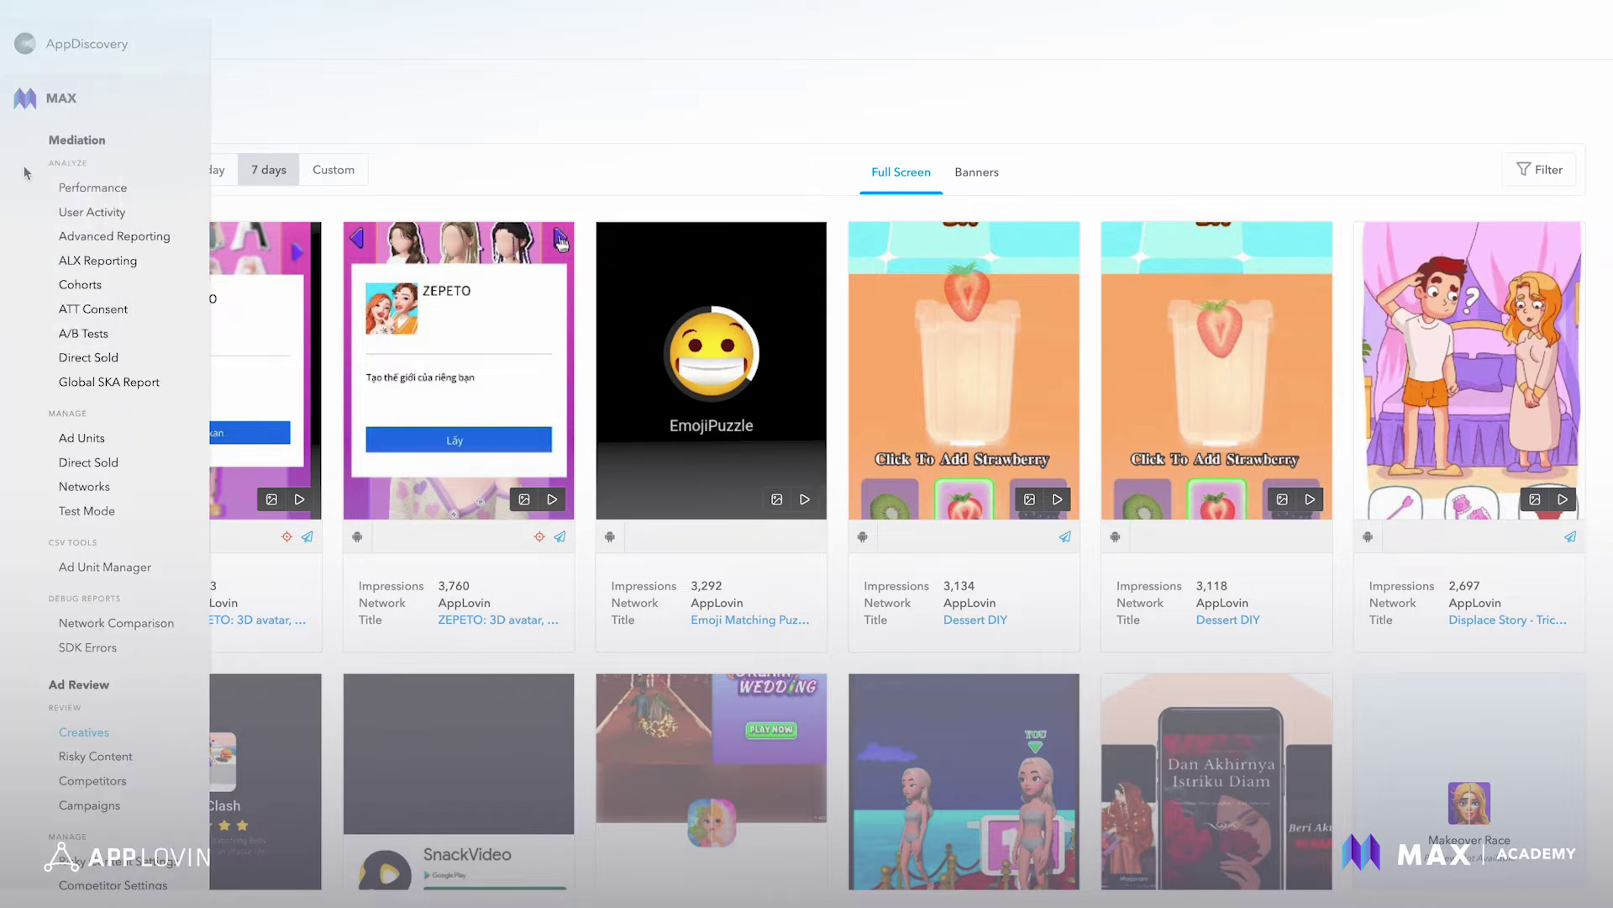
pyautogui.scroll(-3, 76, 378)
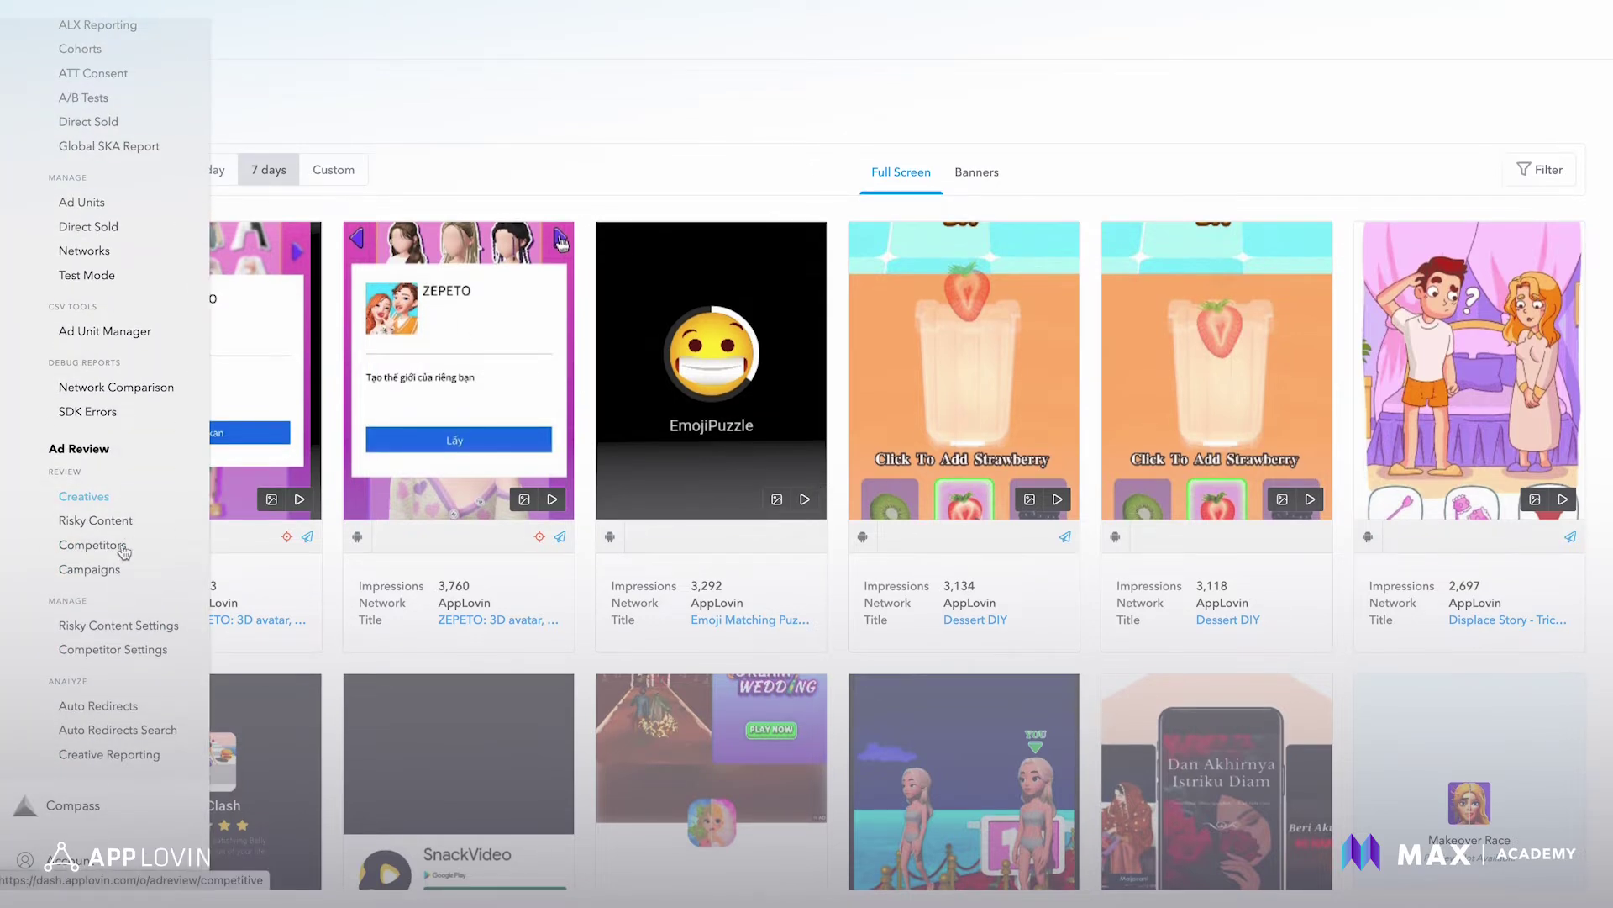
pyautogui.click(148, 631)
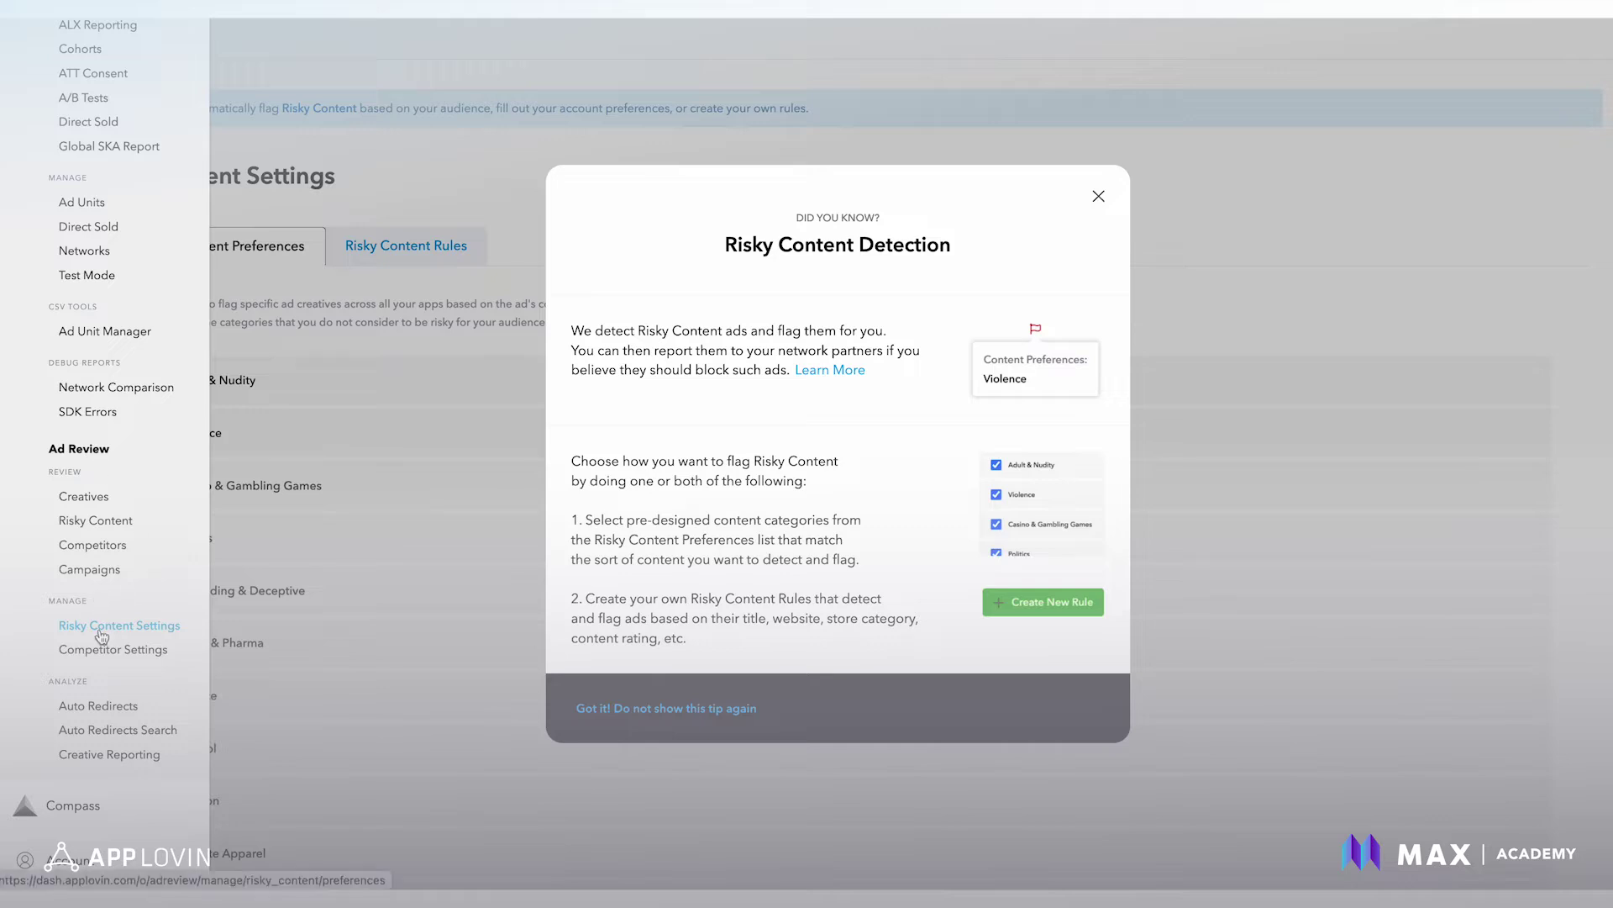
pyautogui.click(1099, 197)
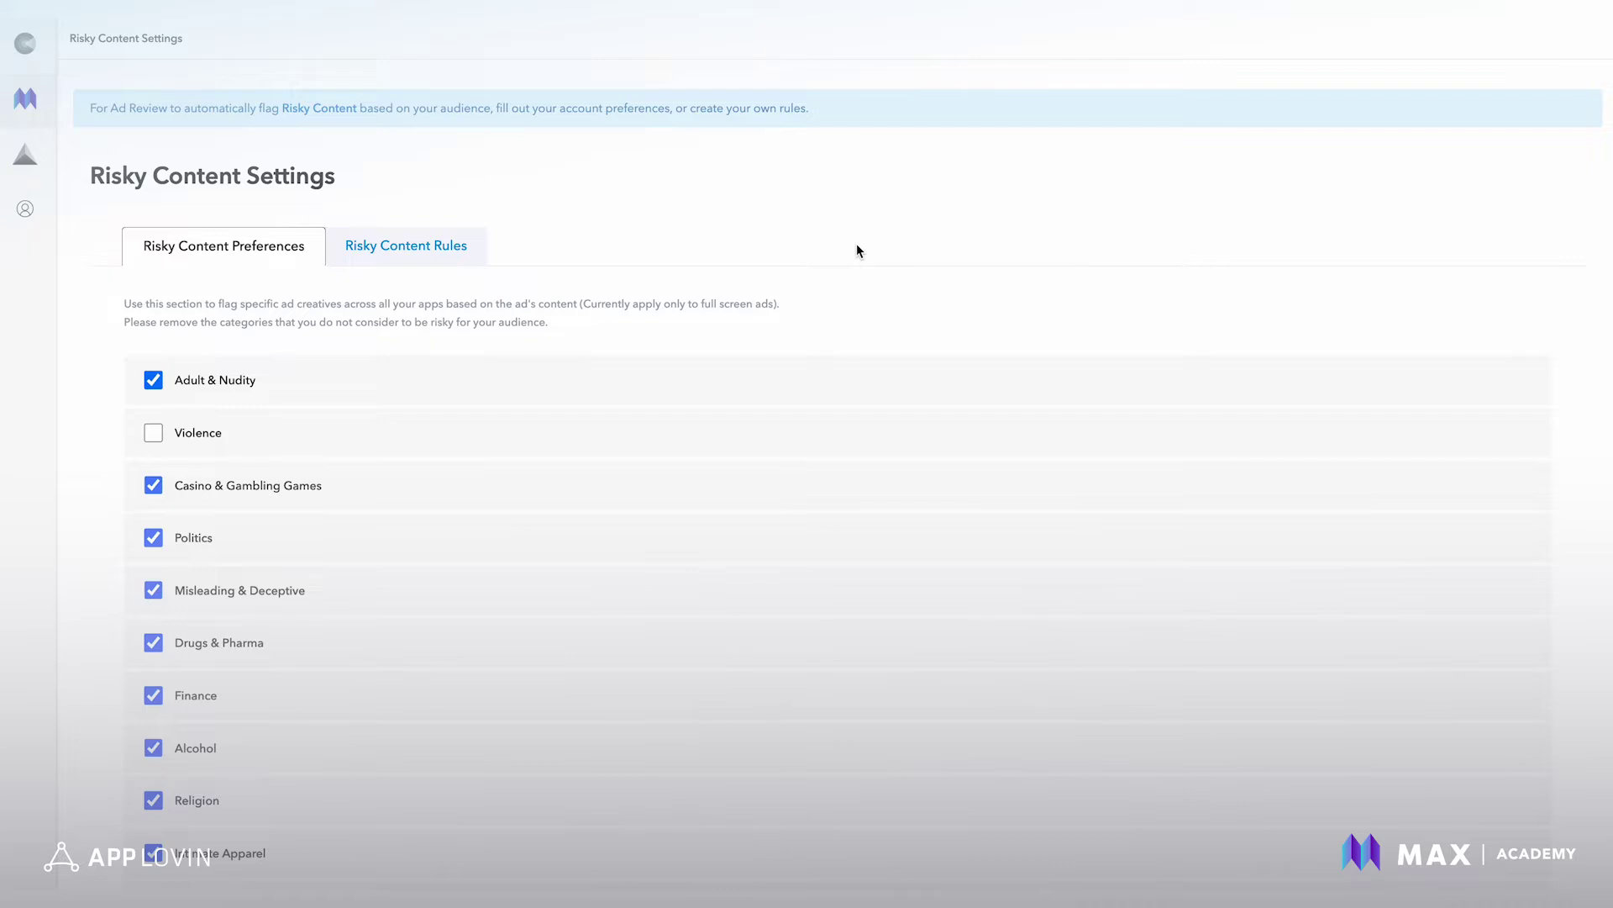
# Step: Review the category list in the Risky Content Preferences and save the preferences
pyautogui.scroll(-2, 857, 250)
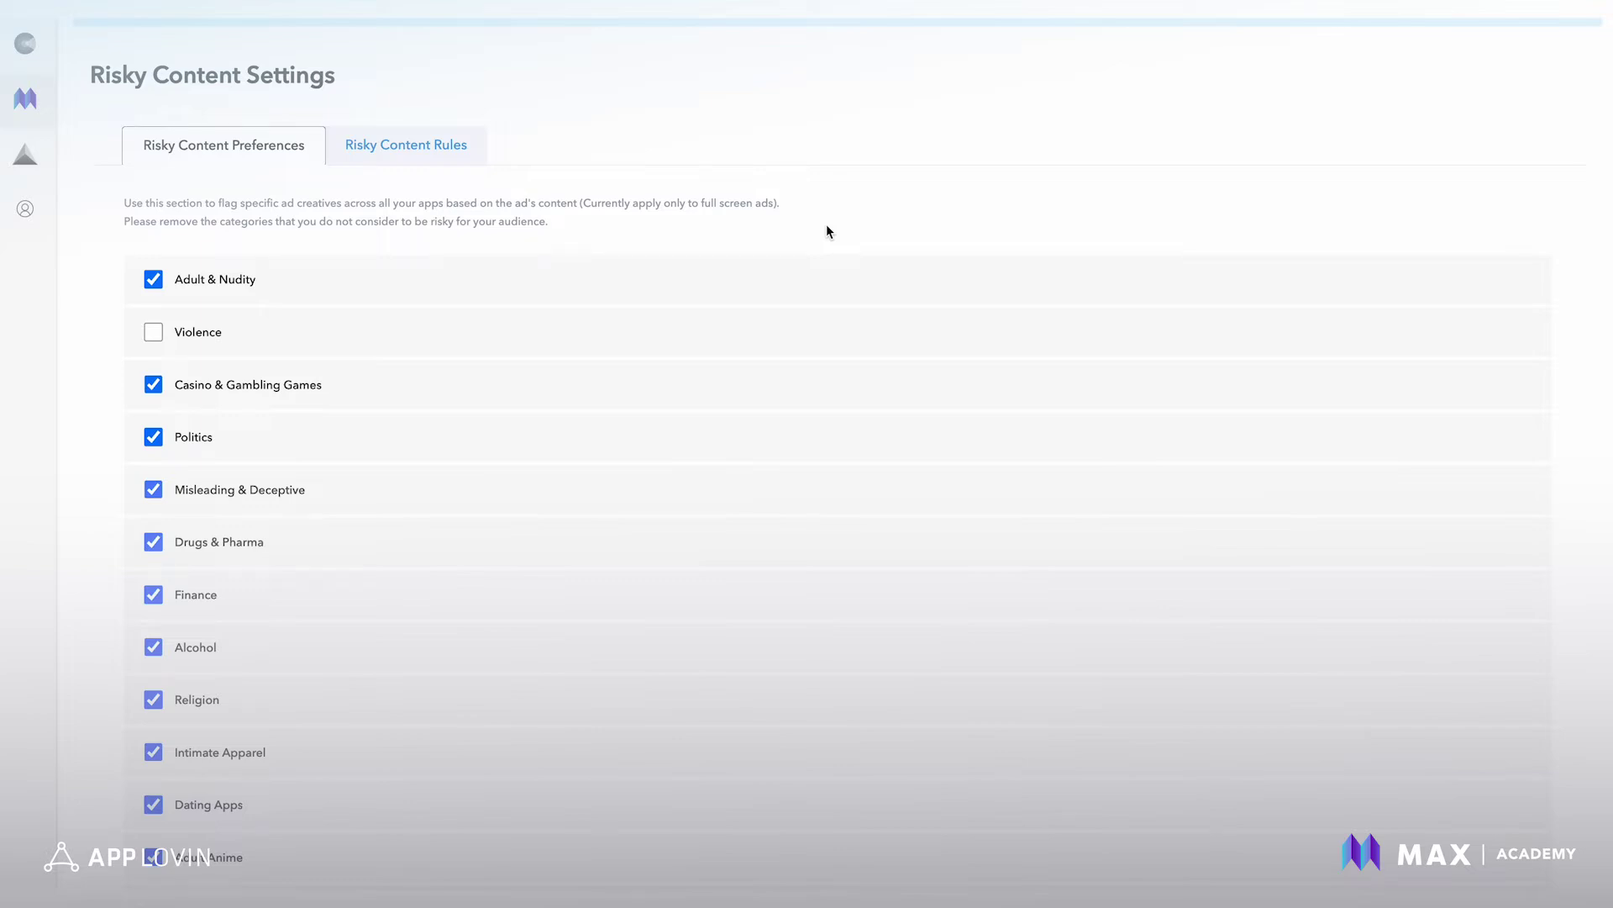
pyautogui.scroll(-1, 277, 184)
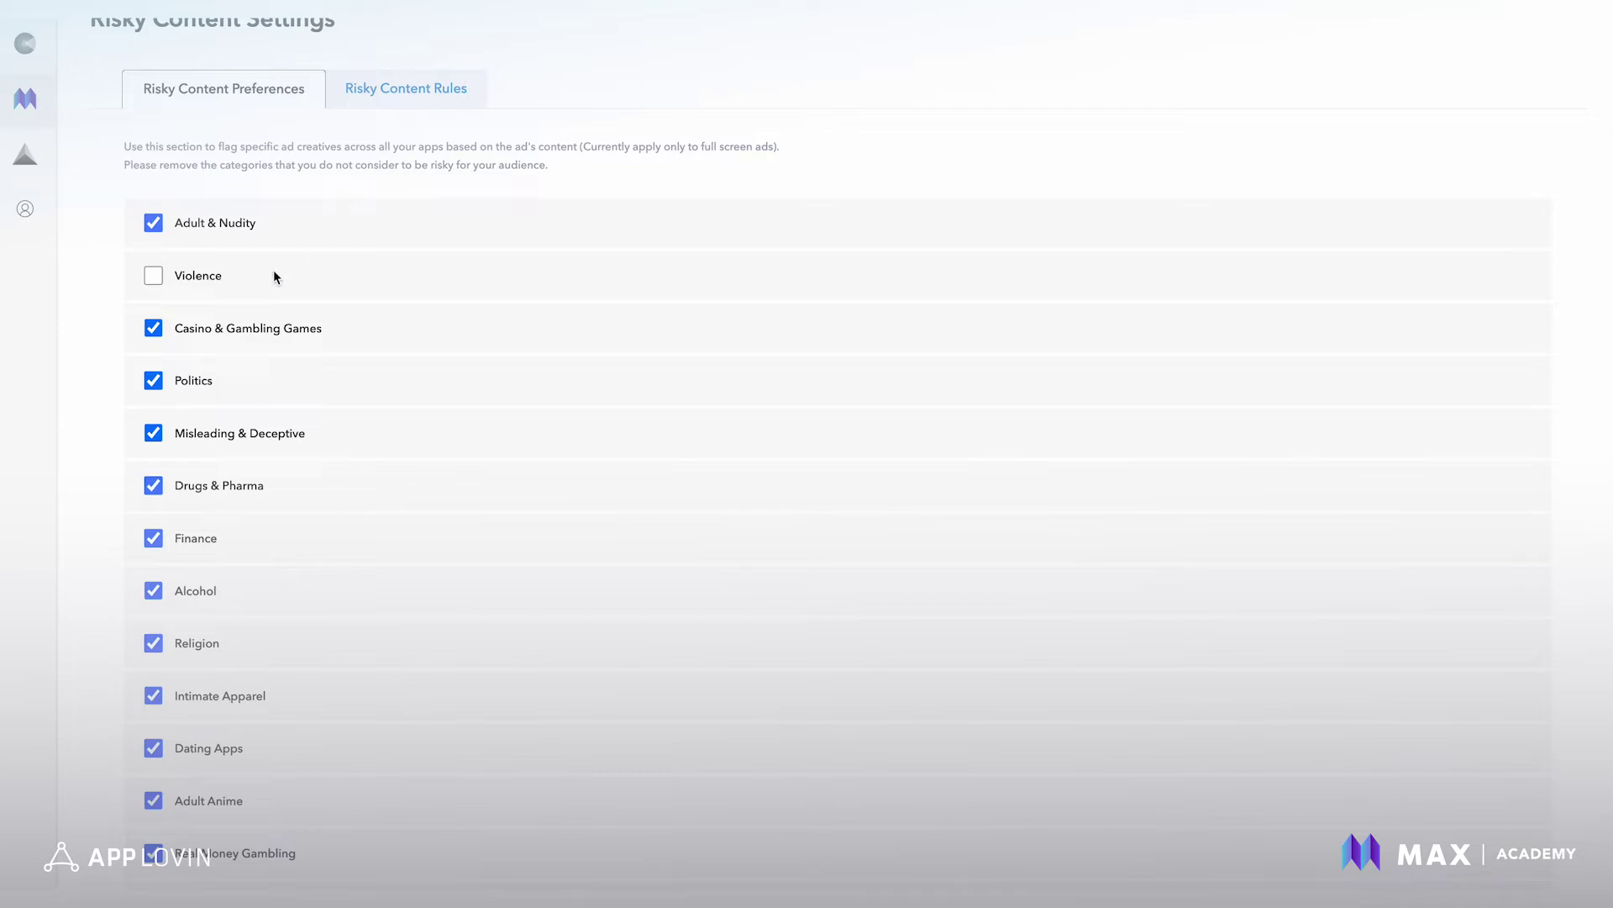
pyautogui.scroll(-2, 299, 361)
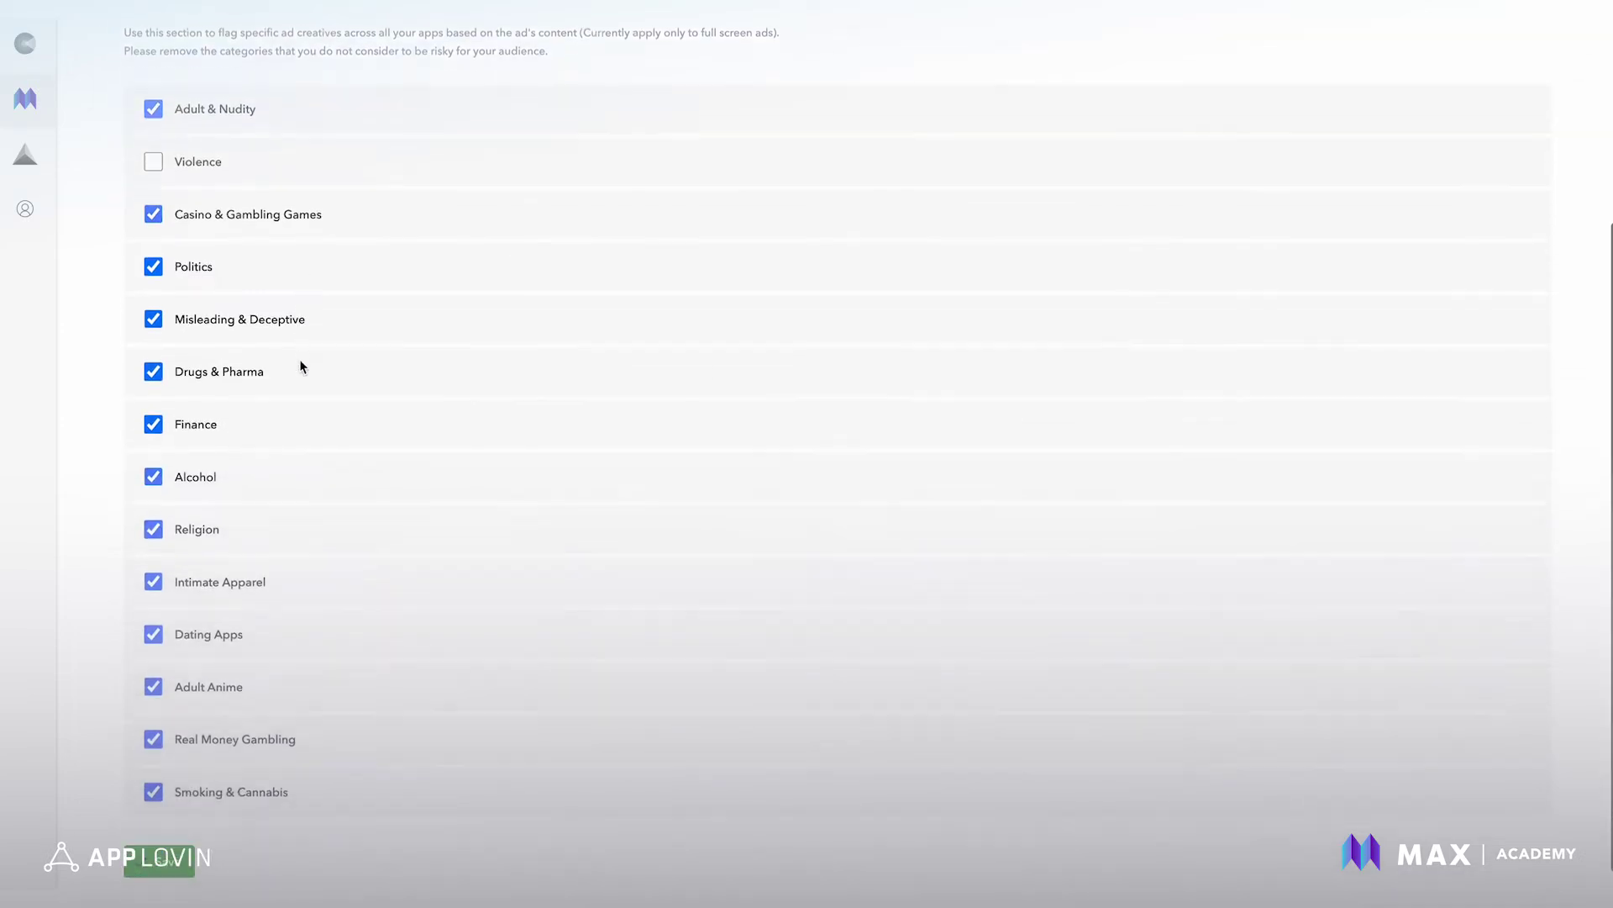
pyautogui.click(151, 832)
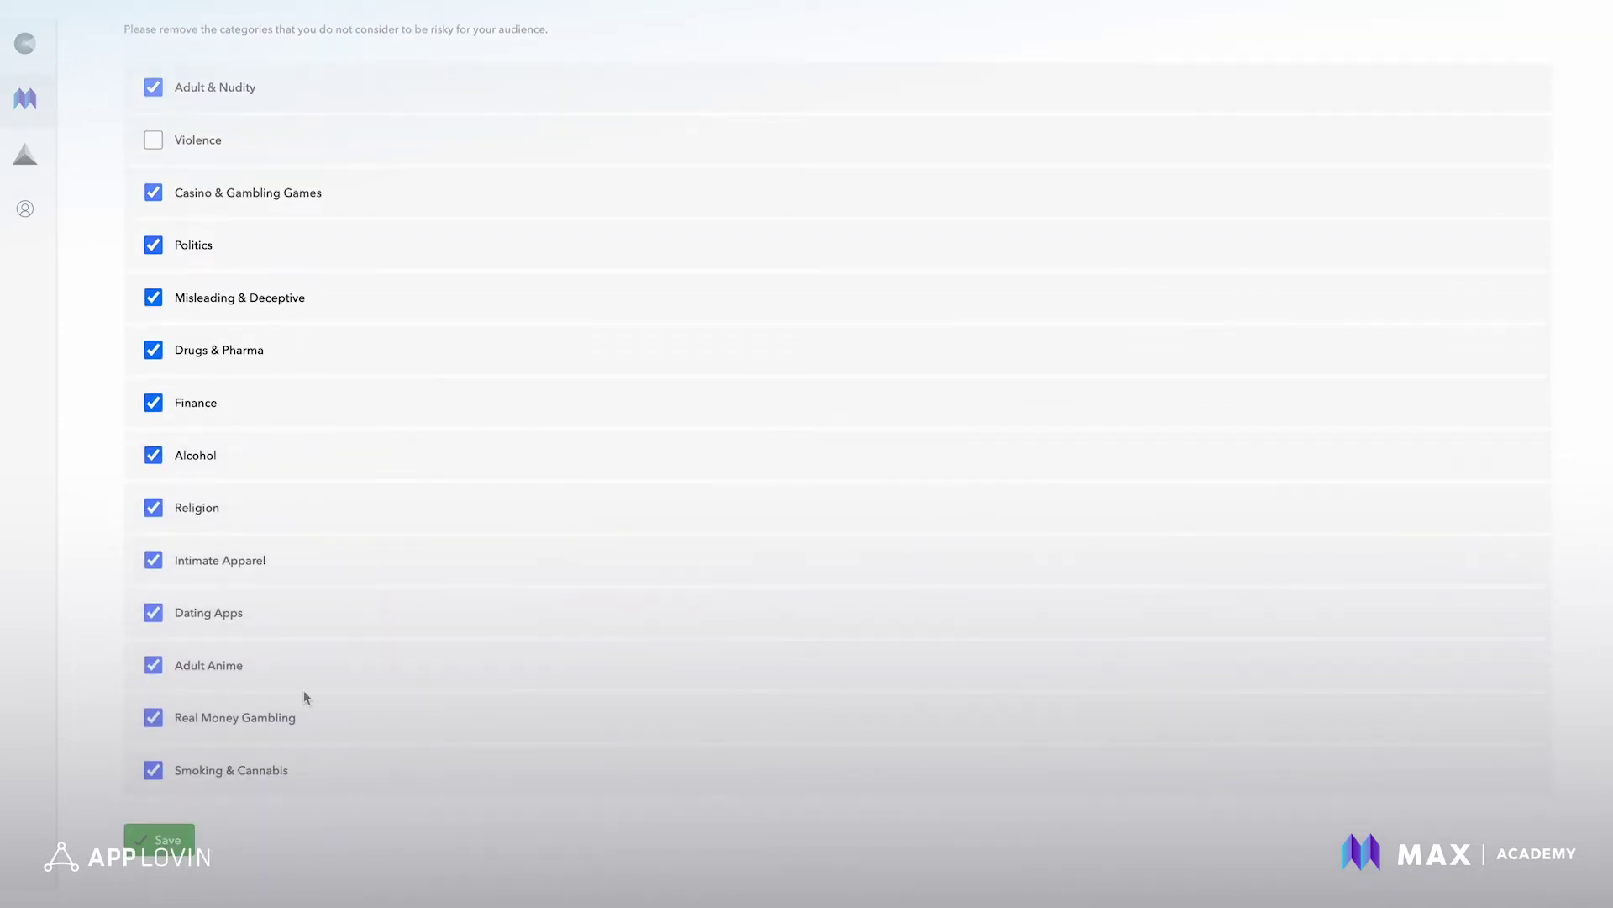
pyautogui.scroll(5, 304, 689)
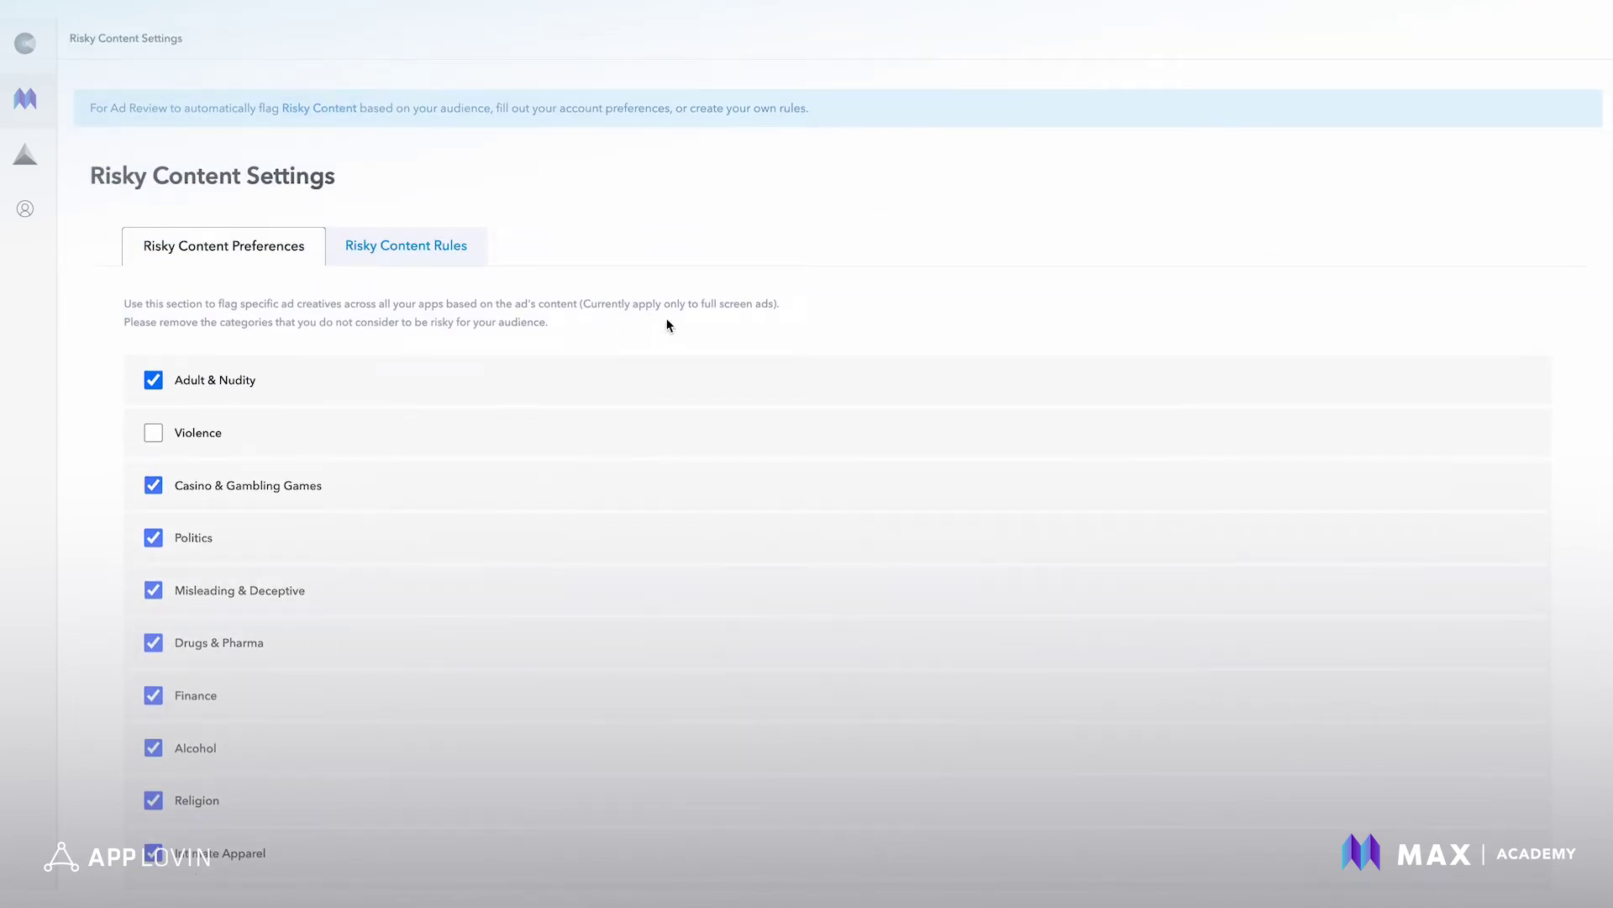
# Step: Start a new risky content rule named "Risky Content - Violence" for the Android platform
pyautogui.click(419, 254)
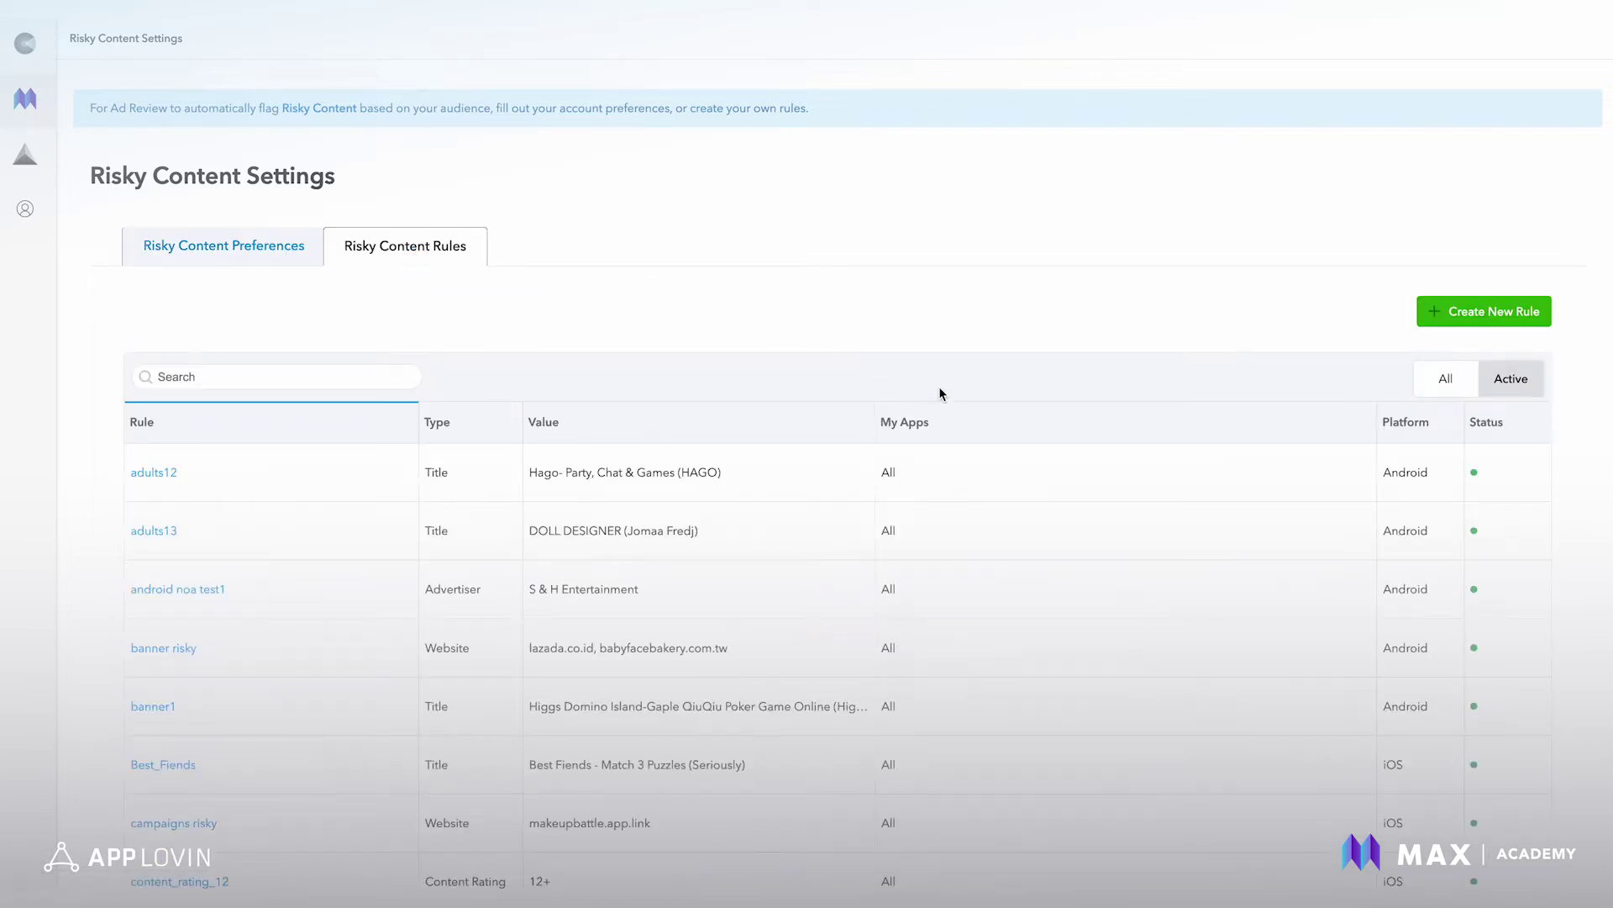
pyautogui.scroll(-3, 940, 388)
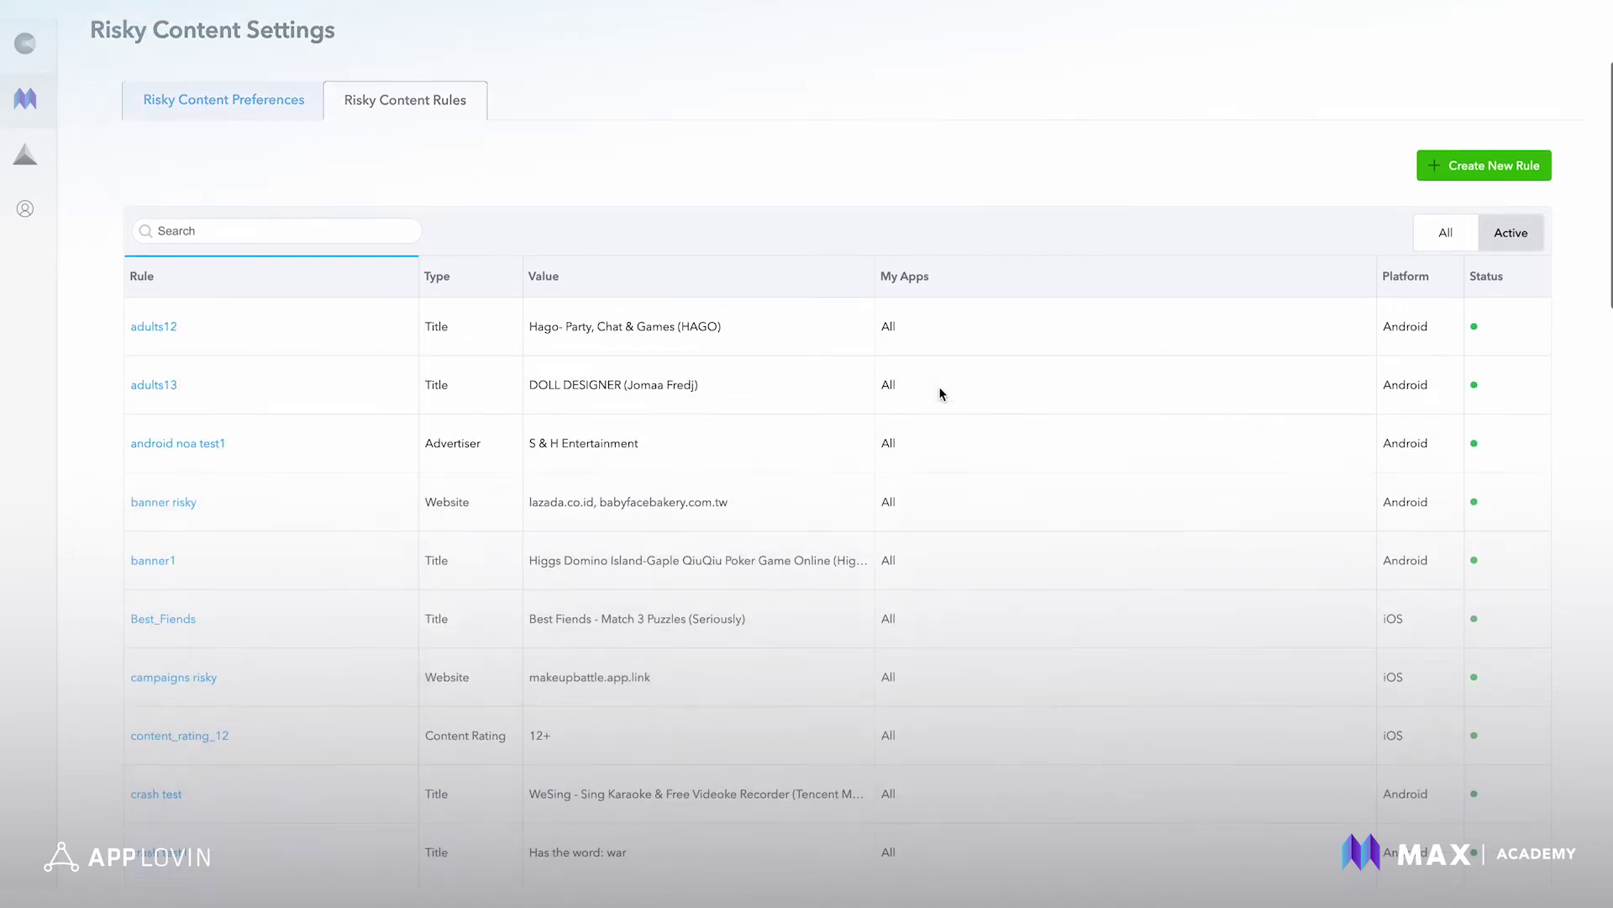
pyautogui.scroll(3, 939, 394)
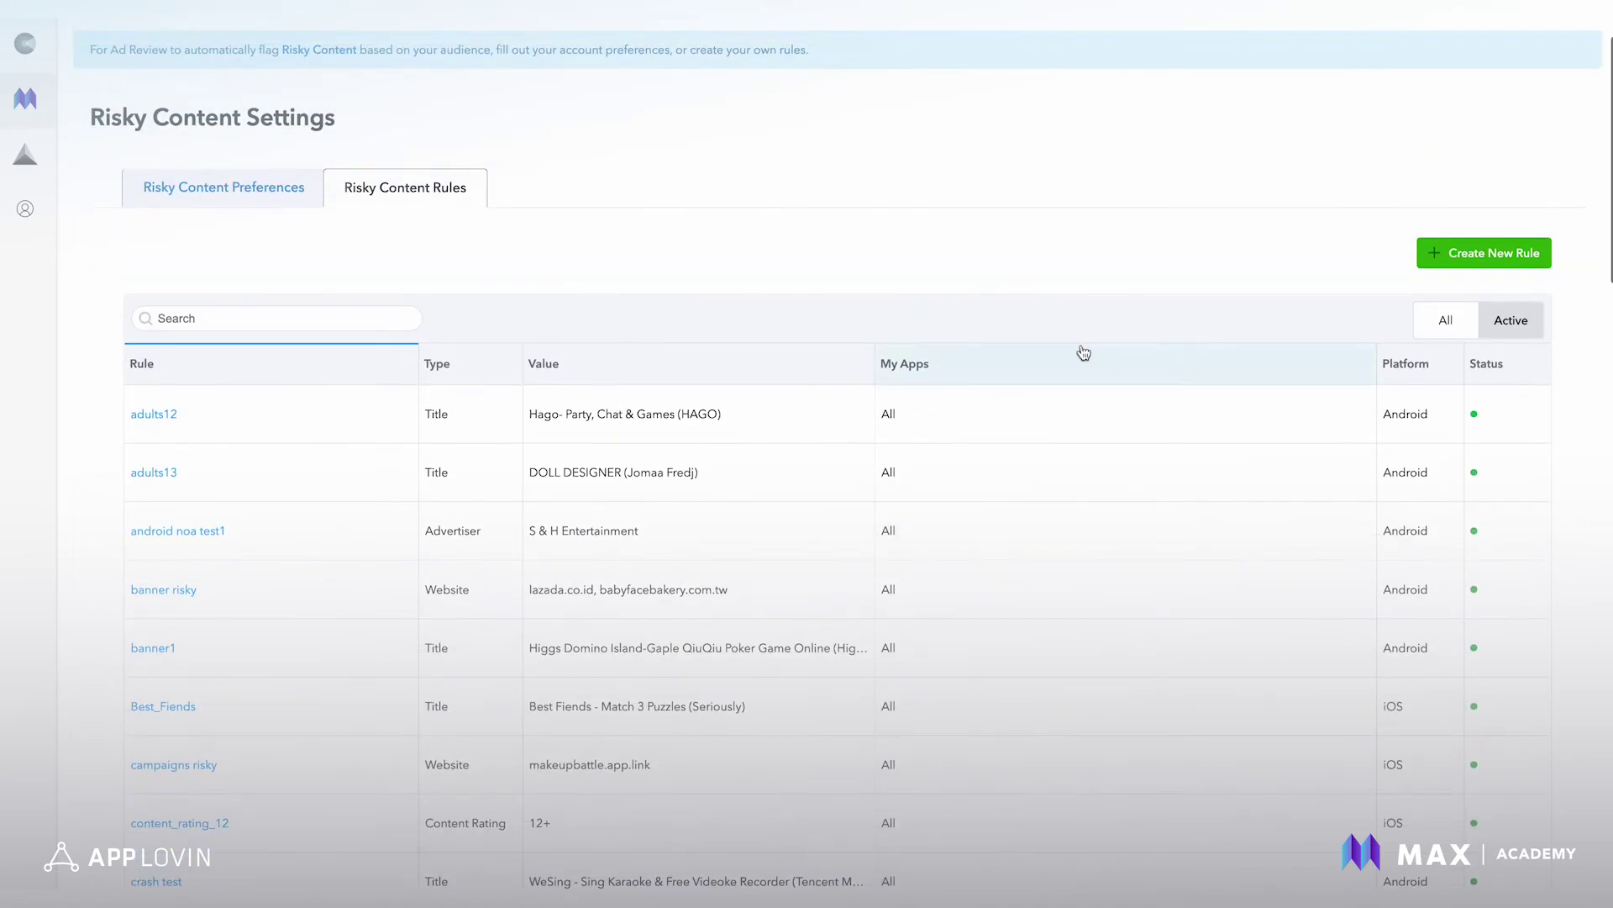
pyautogui.click(1479, 255)
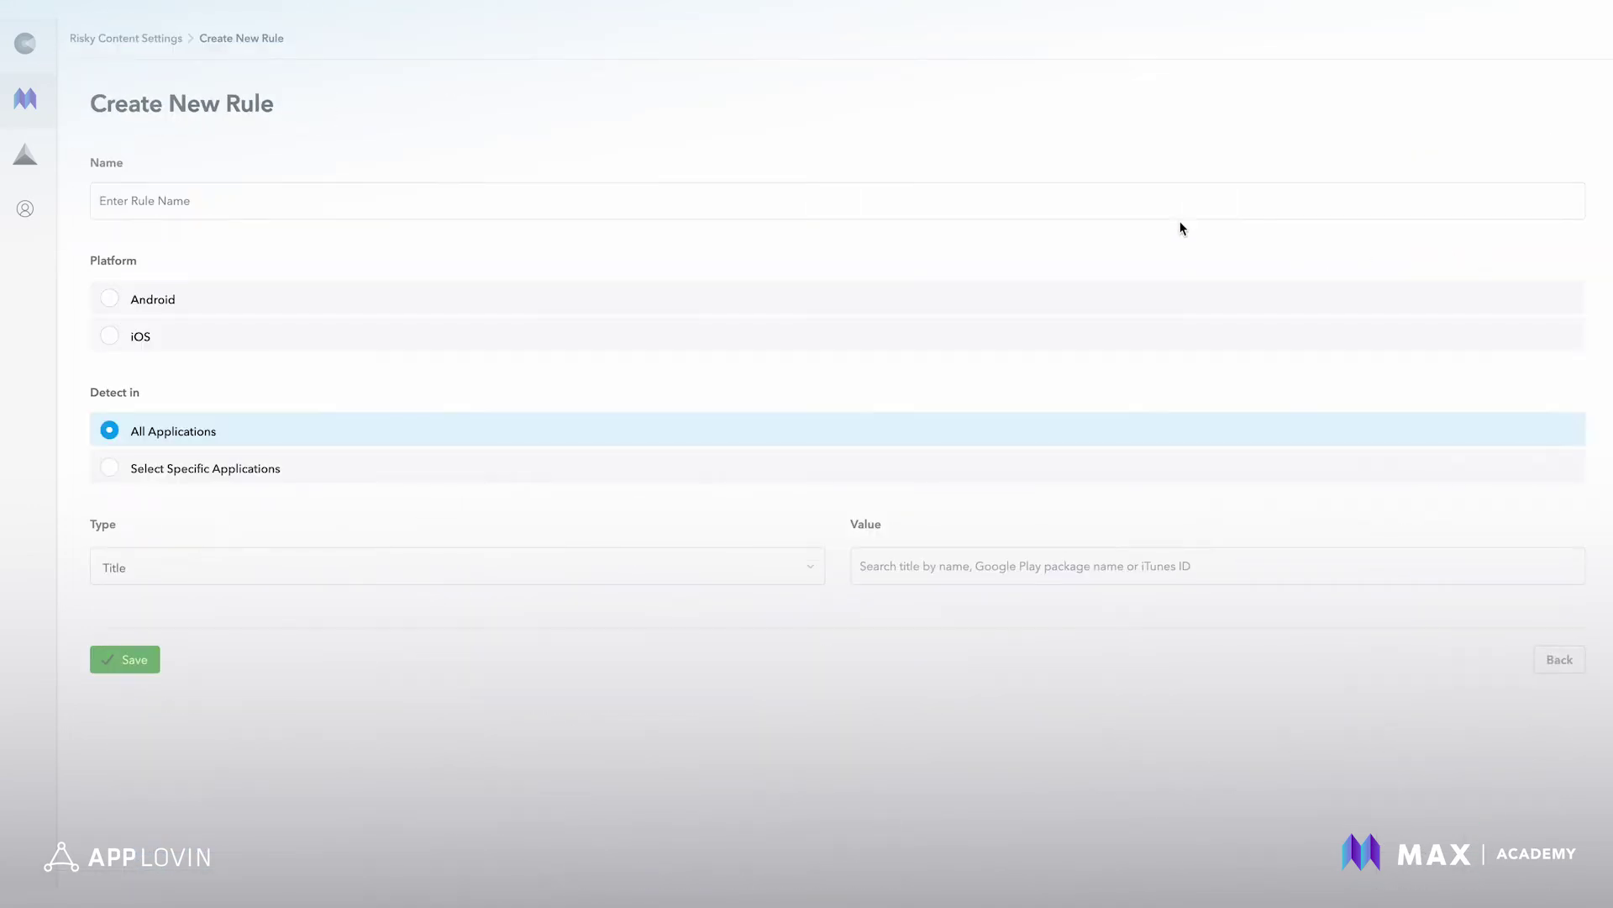
pyautogui.click(1093, 209)
pyautogui.write('Risky Content')
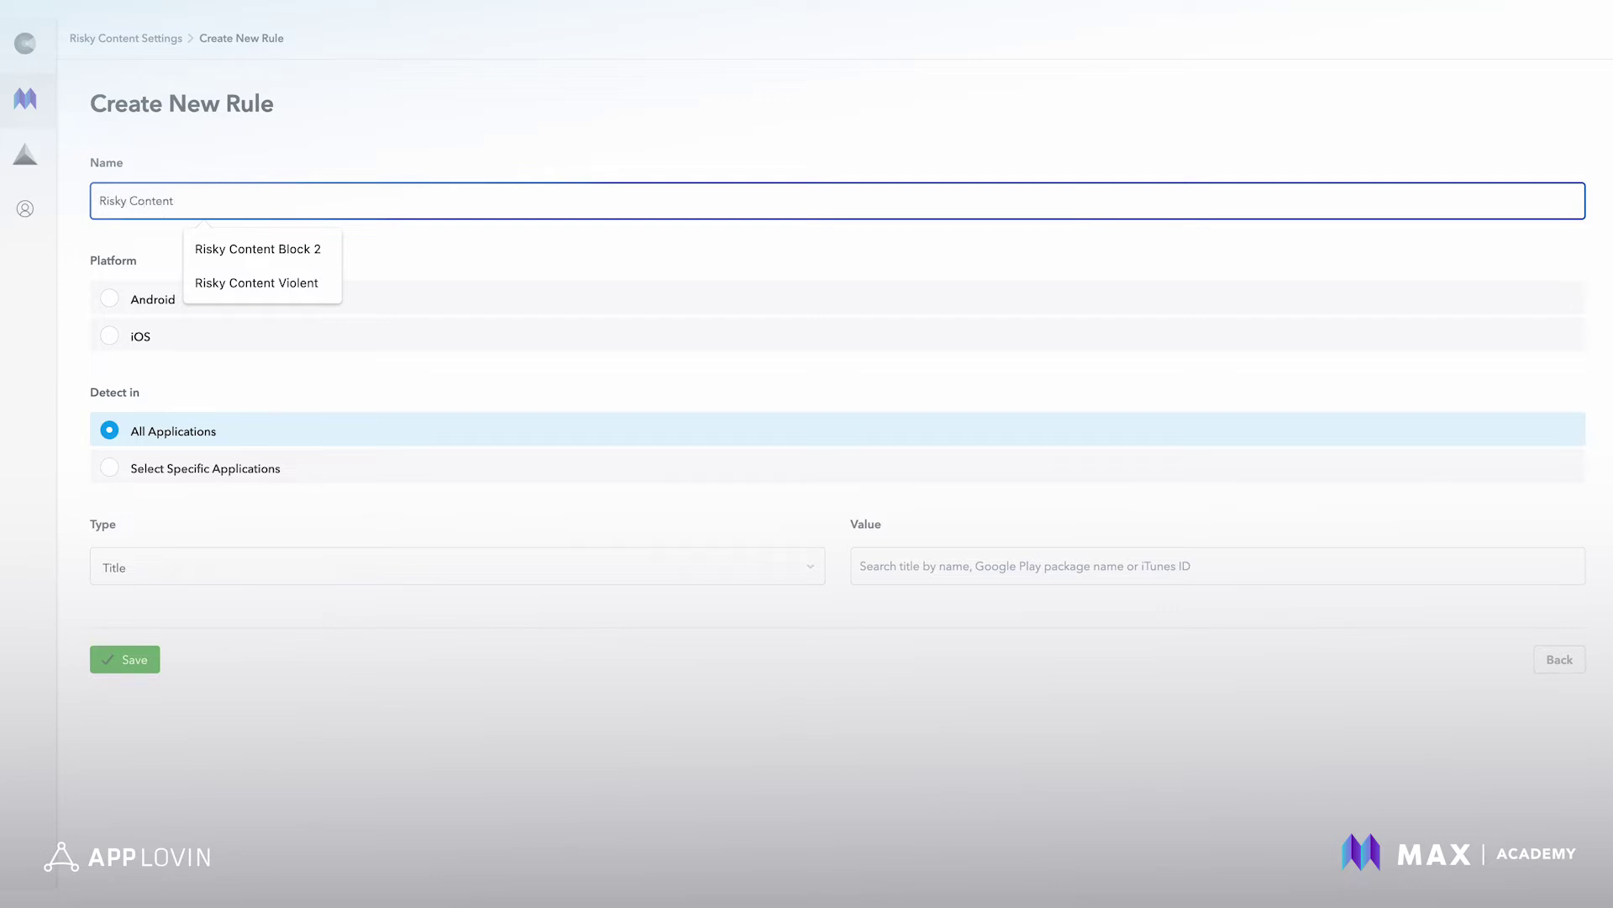
pyautogui.write(' - ')
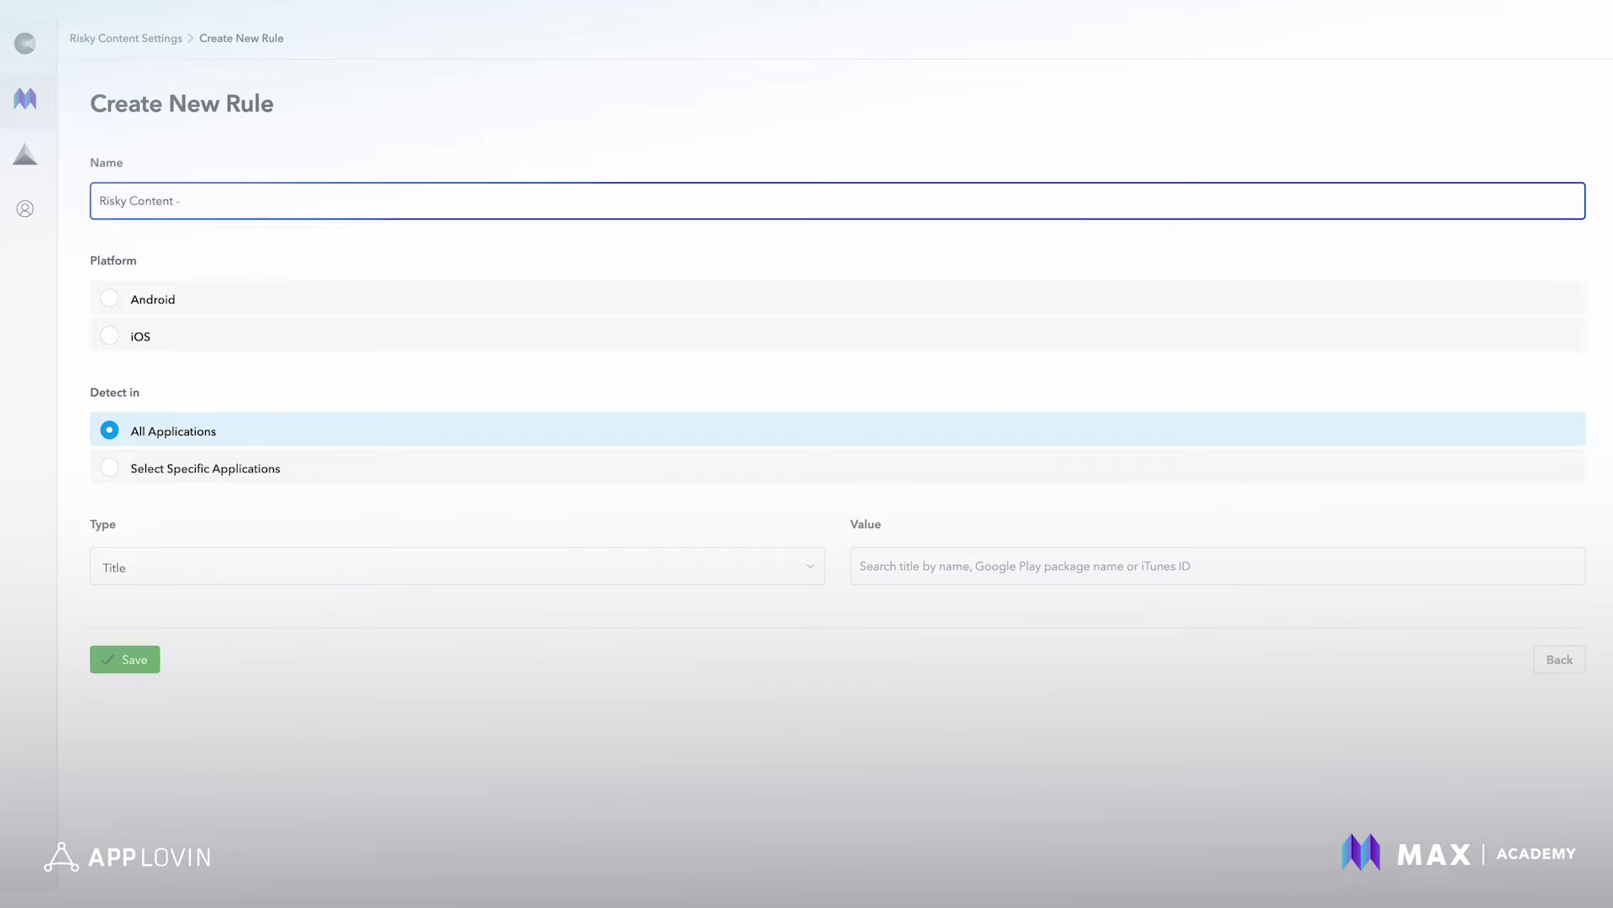
pyautogui.write('Violence')
pyautogui.click(961, 296)
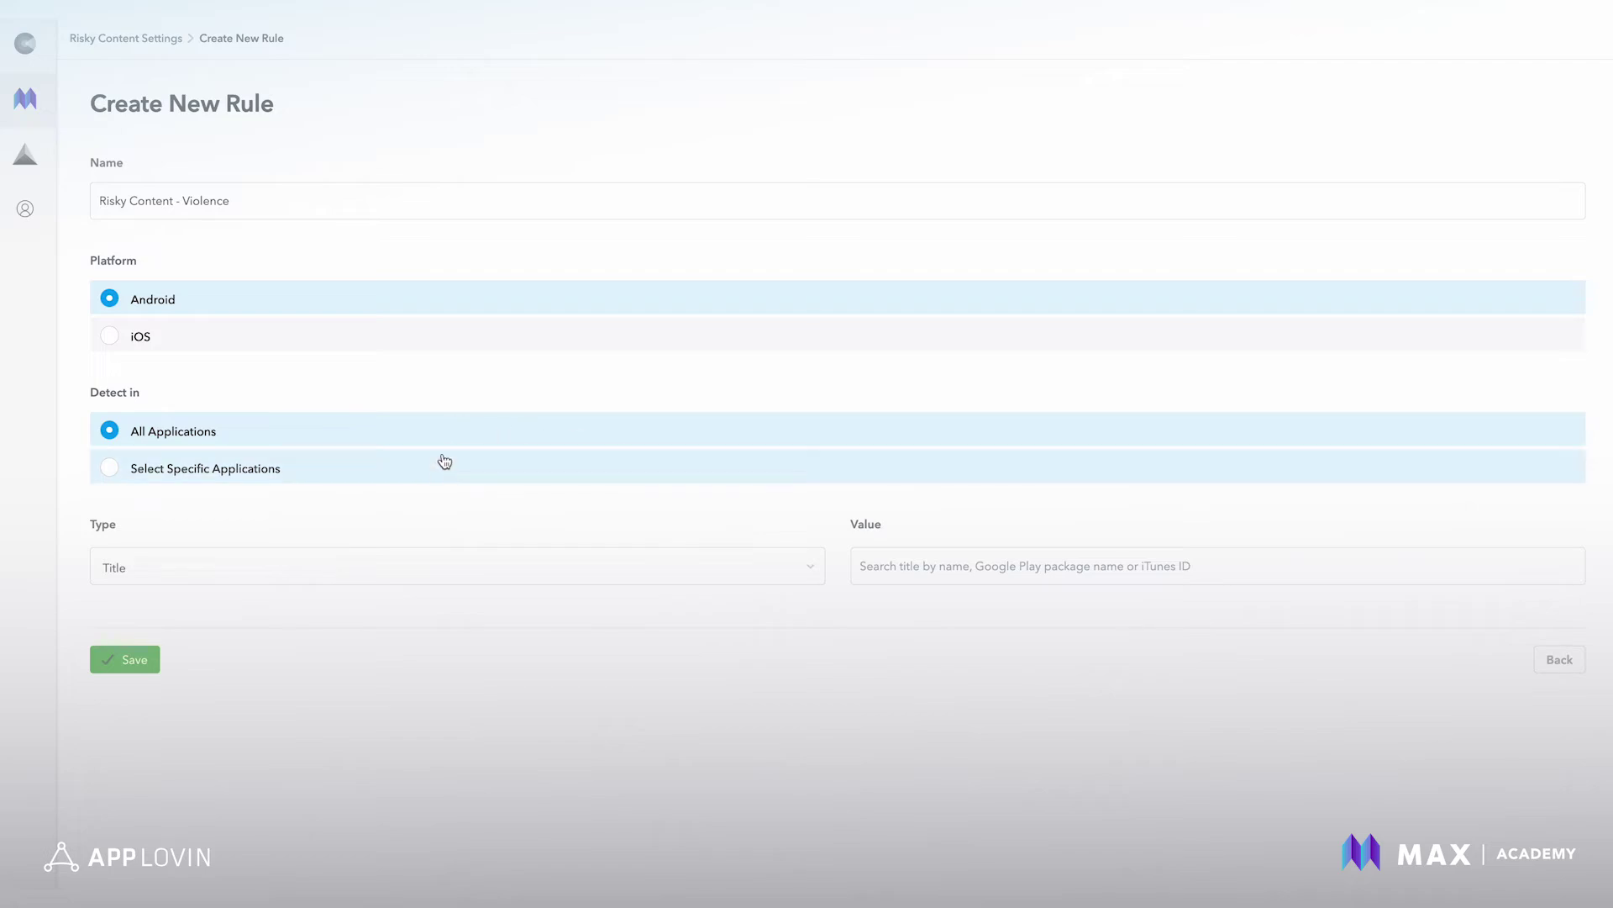
# Step: Set the rule to detect in all applications and choose Advisory as its type
pyautogui.click(411, 468)
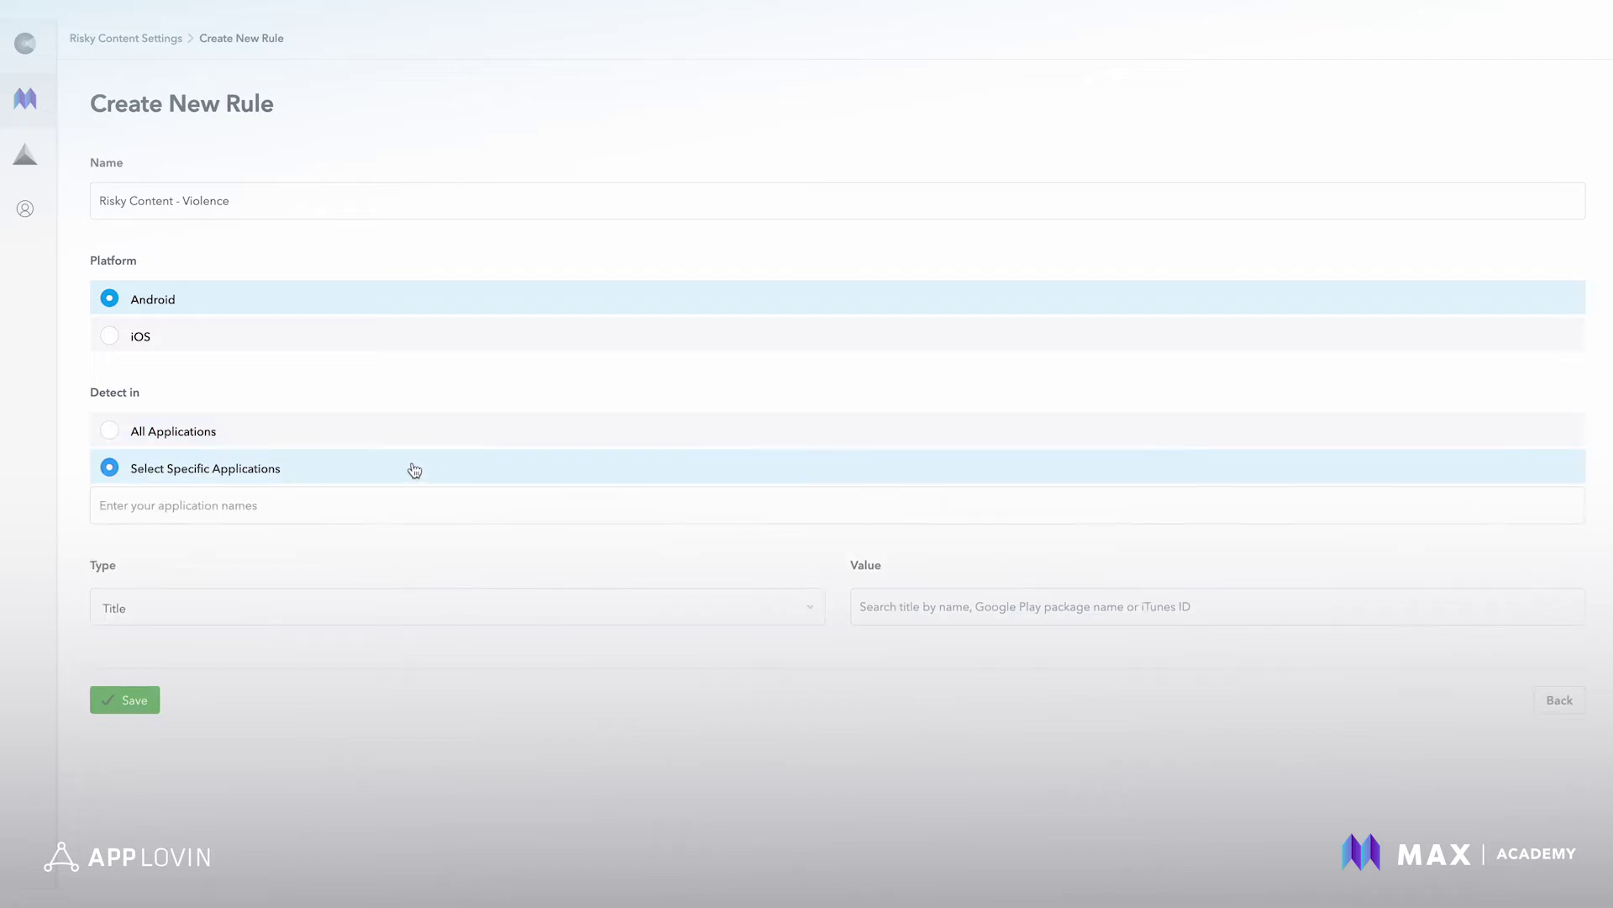
pyautogui.click(373, 438)
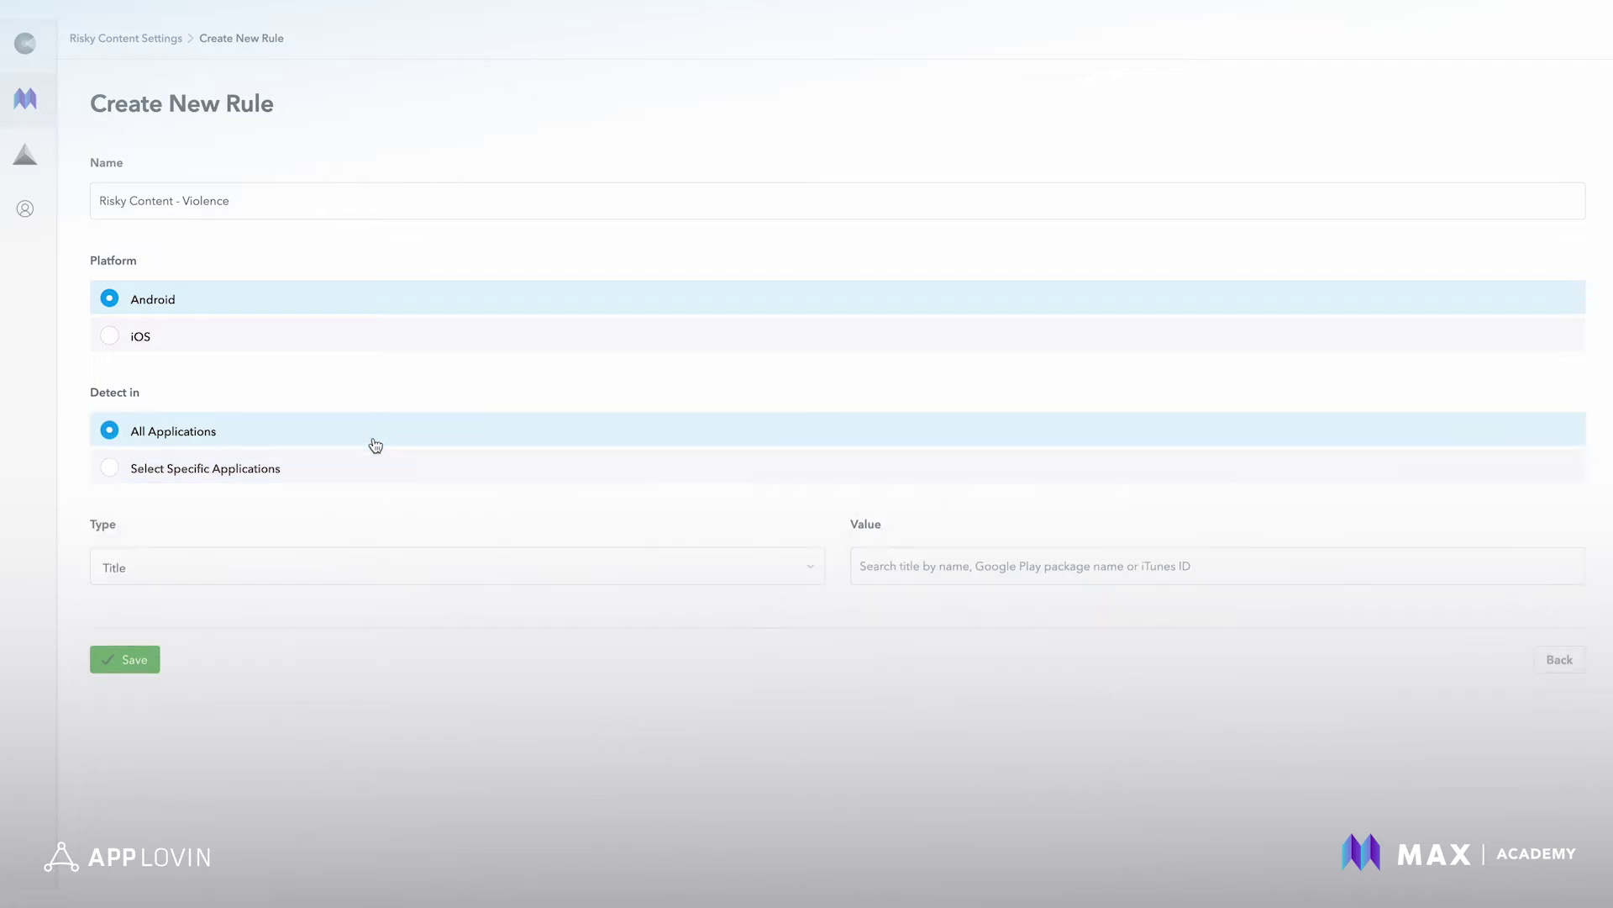
pyautogui.click(376, 572)
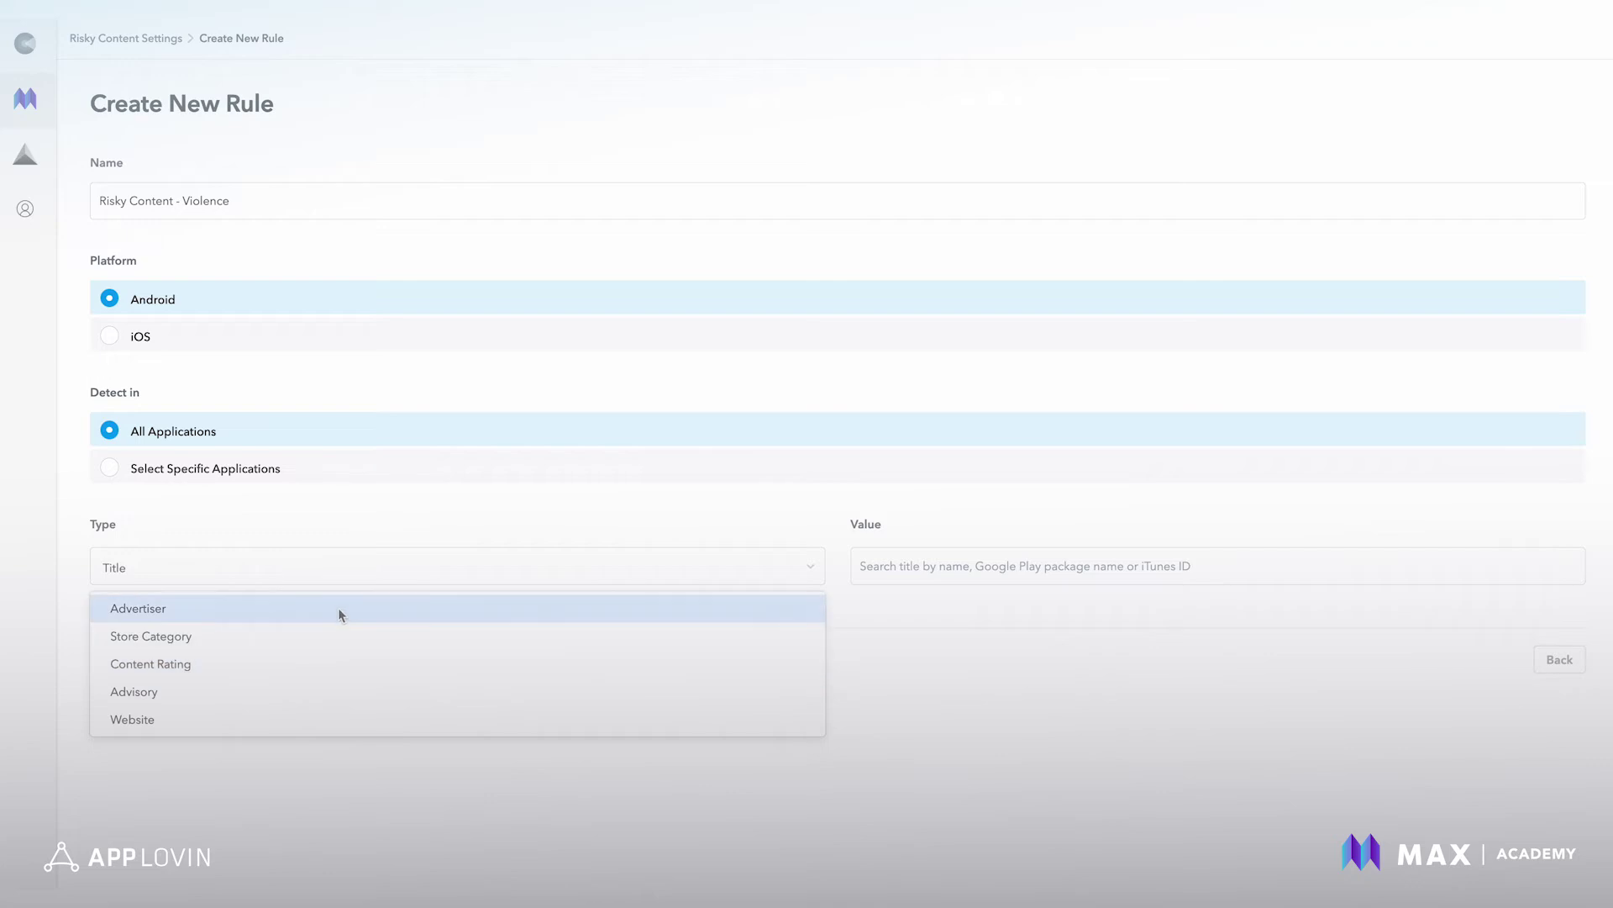
pyautogui.click(282, 691)
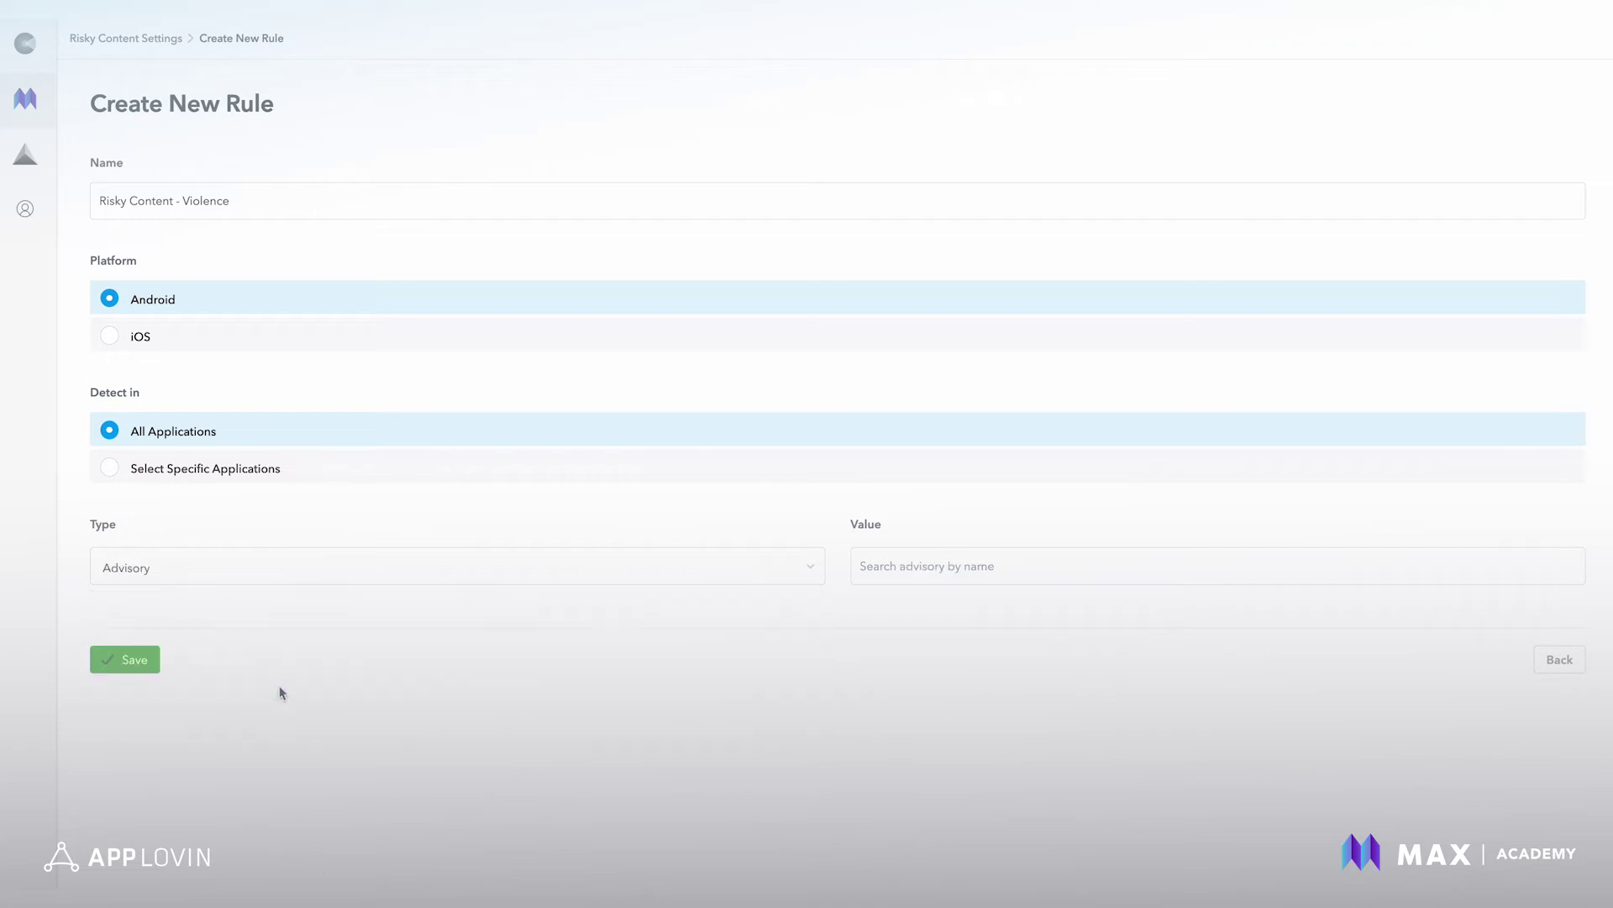
# Step: Add Intense Violence and Cartoon Violence as the rule's advisory values and save the rule
pyautogui.click(933, 576)
pyautogui.write('vio')
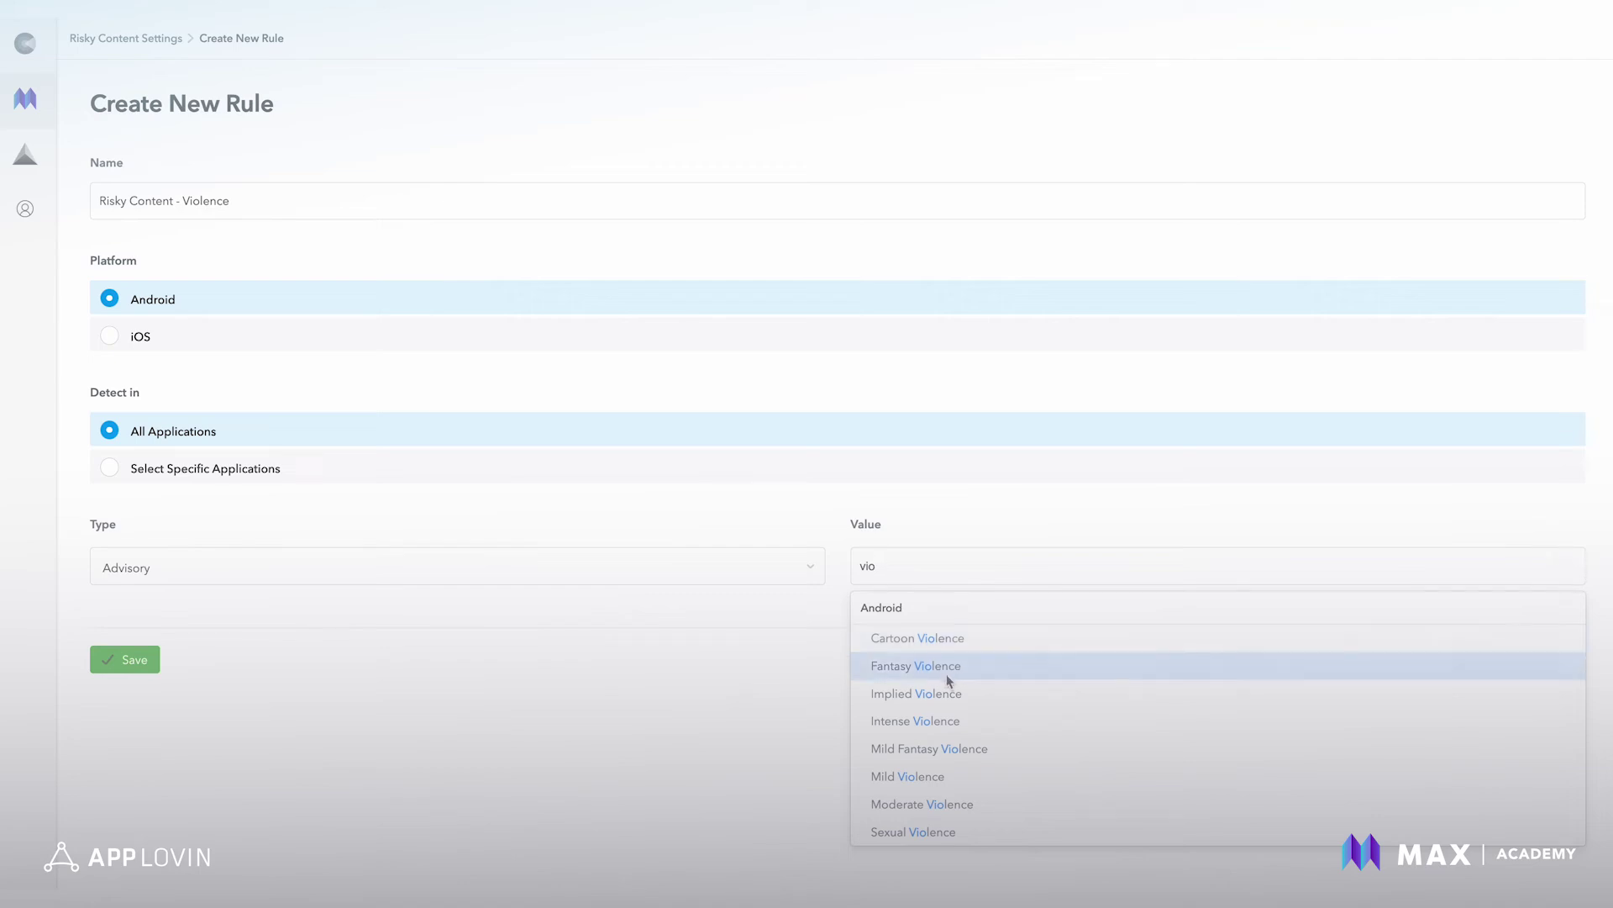
pyautogui.click(966, 721)
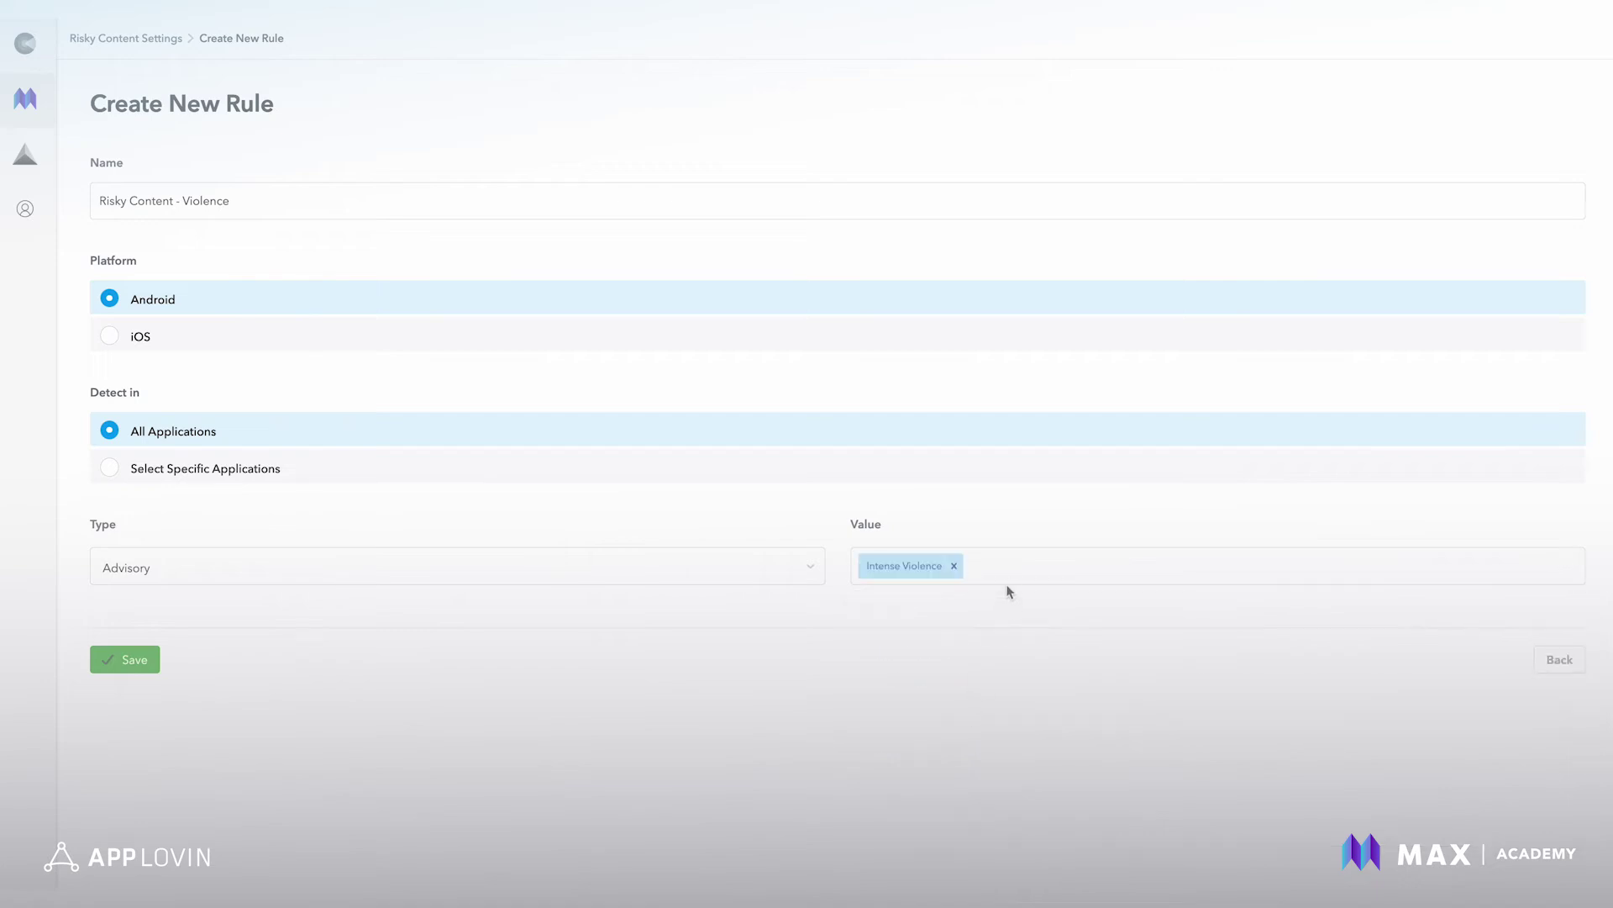
pyautogui.write('viol')
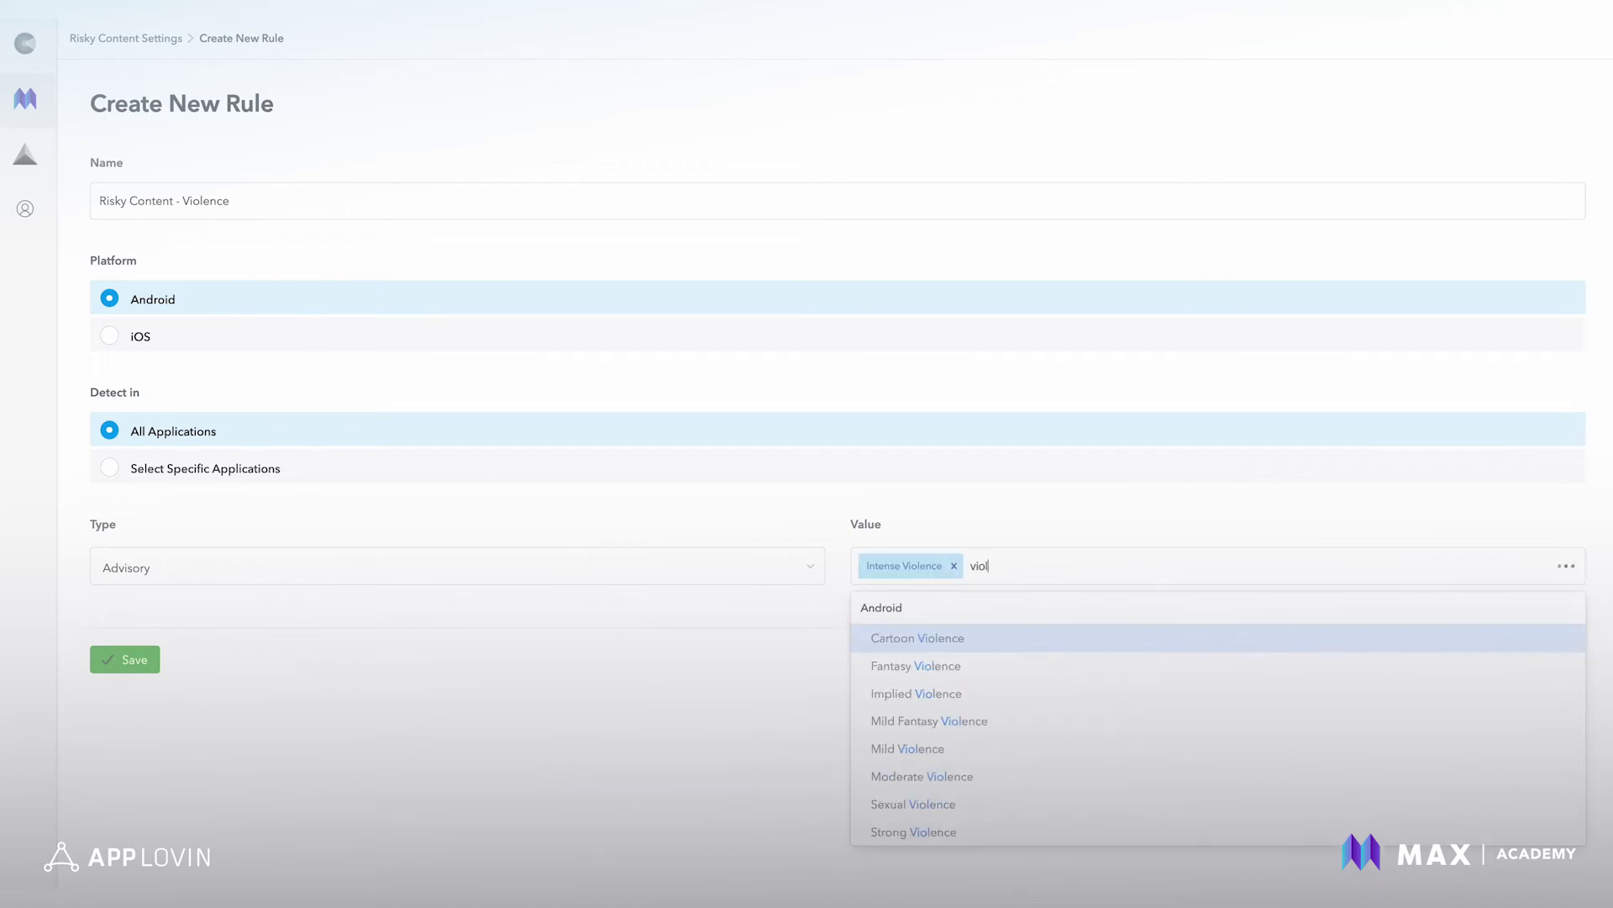
pyautogui.click(977, 642)
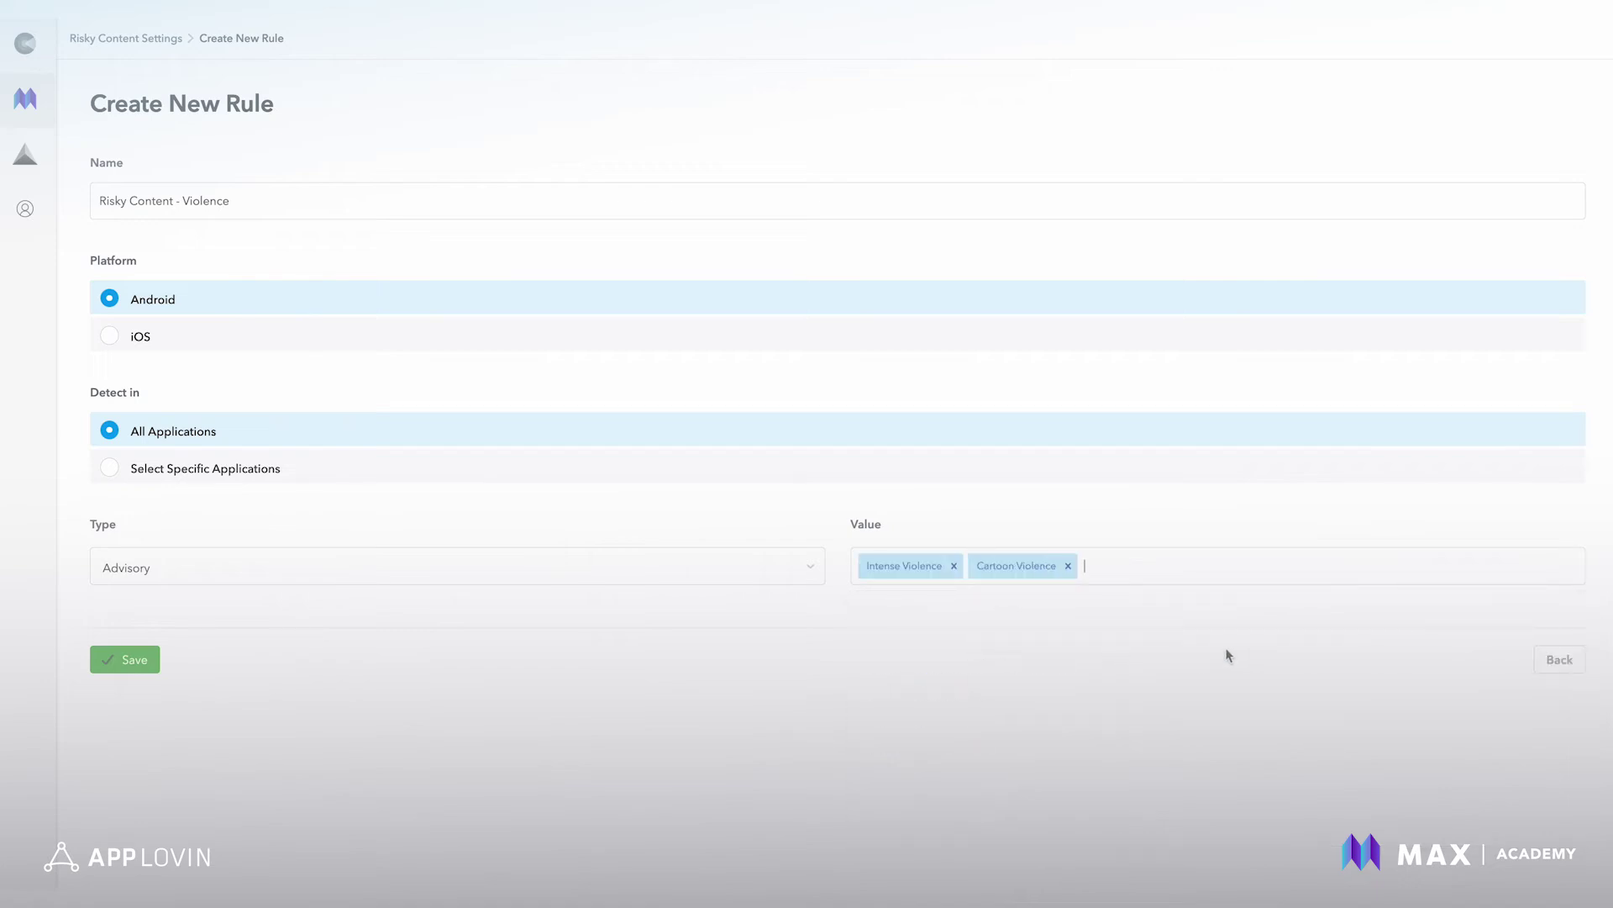
pyautogui.click(127, 660)
# Step: Find the new violence rule in the rules list by searching the page for "violen"
pyautogui.hotkey('ctrl', 'f')
pyautogui.write('violen')
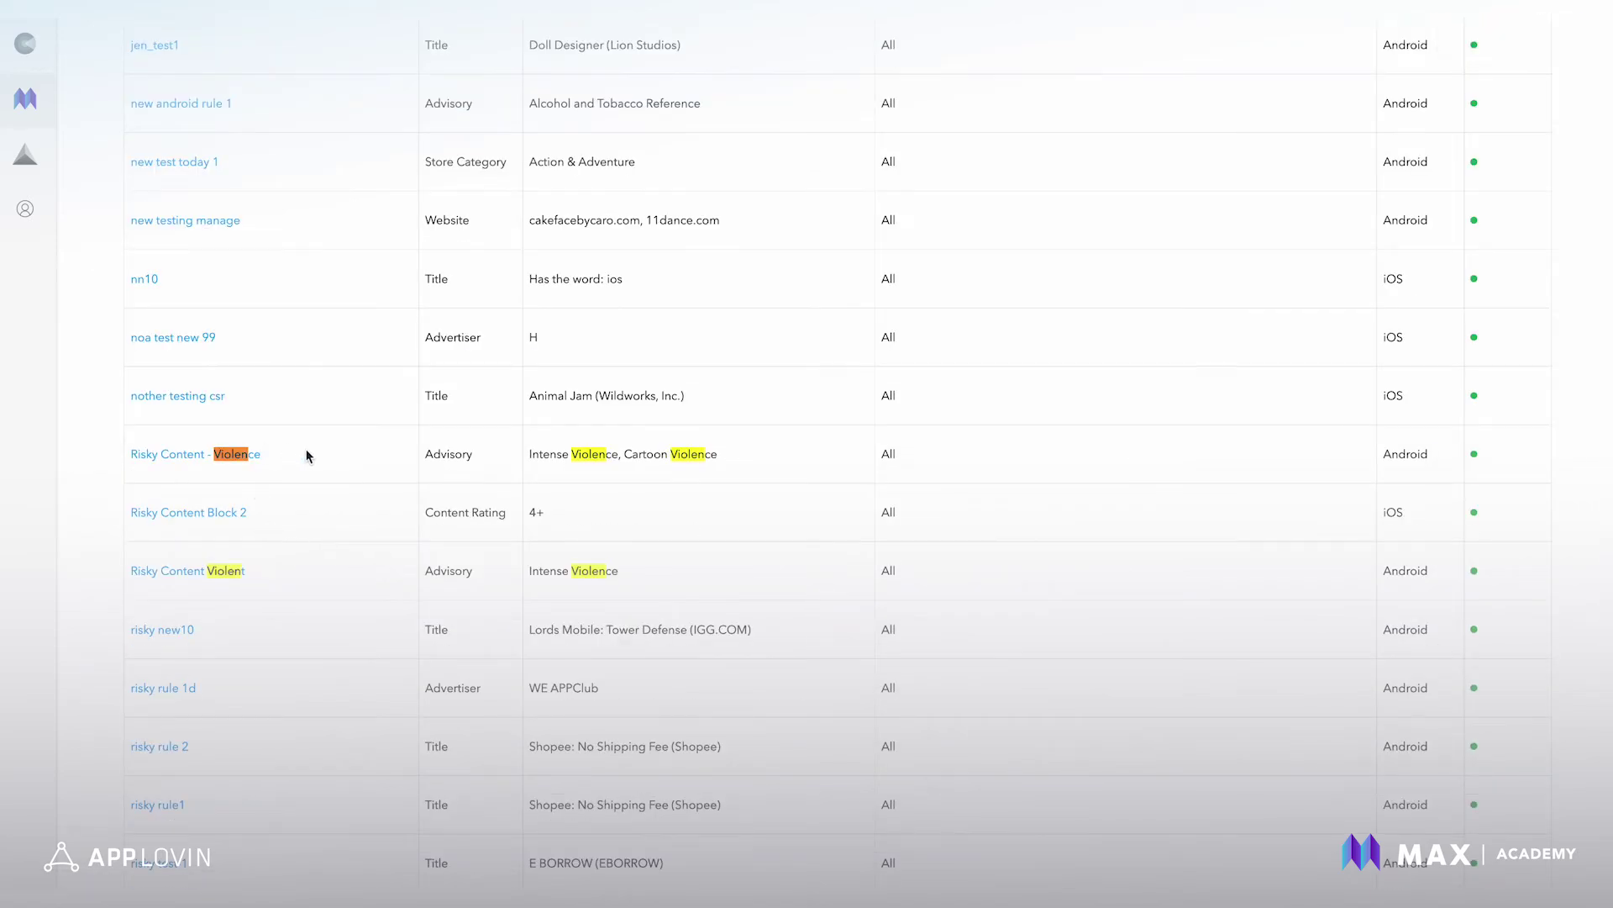
pyautogui.scroll(5, 446, 451)
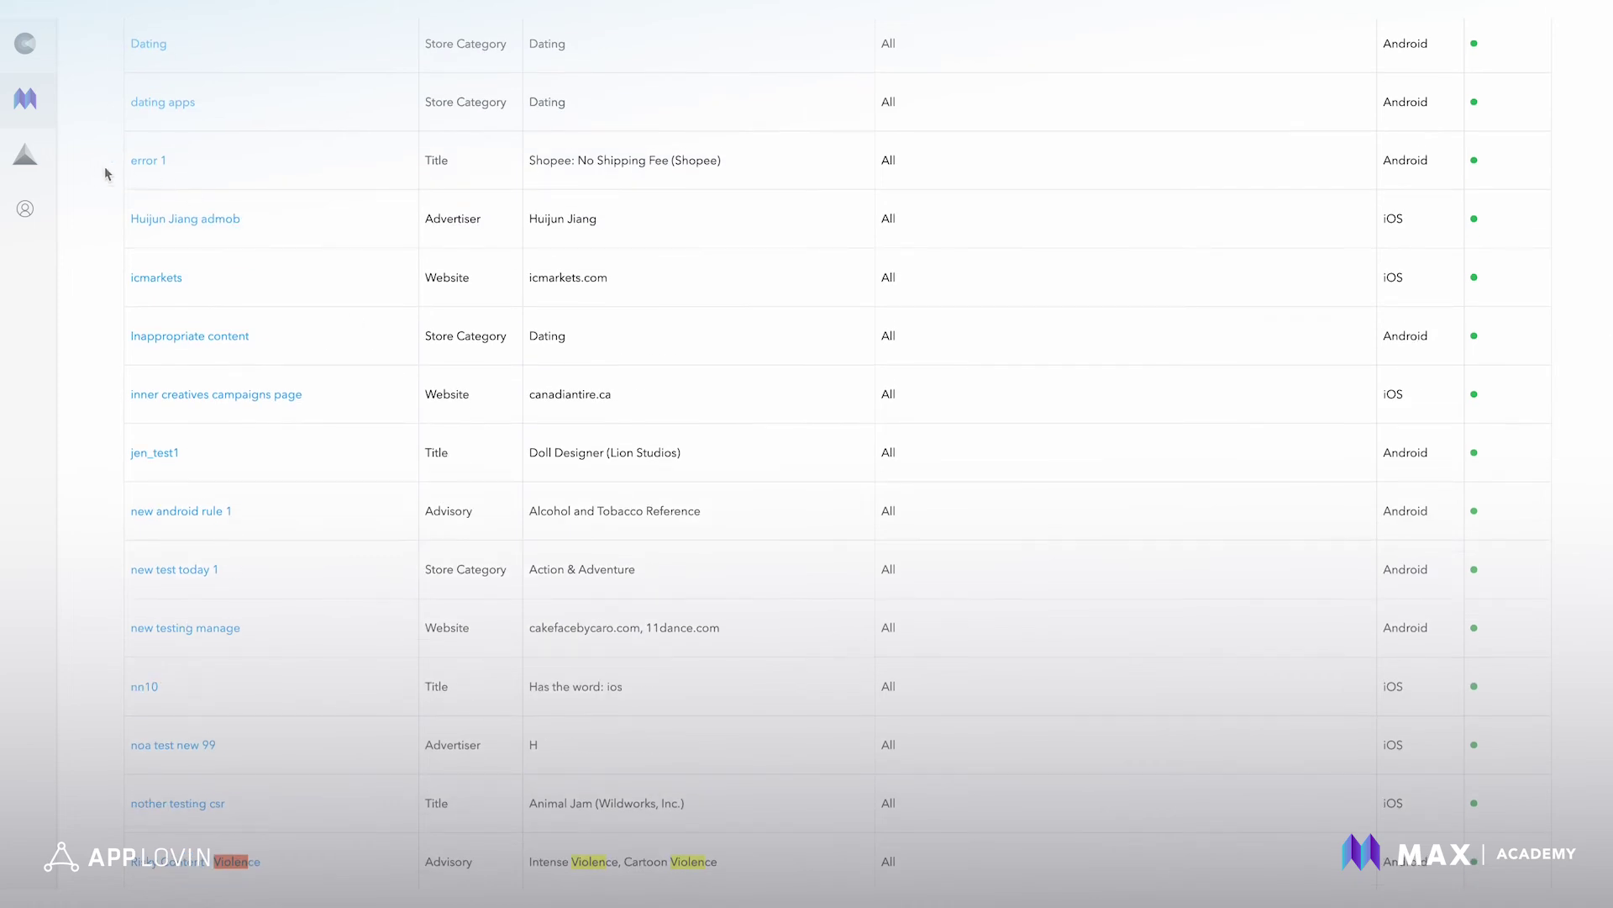
# Step: Open the Risky Content review page and check which rules flagged the Streamer Rush and Doll Designer creatives
pyautogui.moveTo(74, 187)
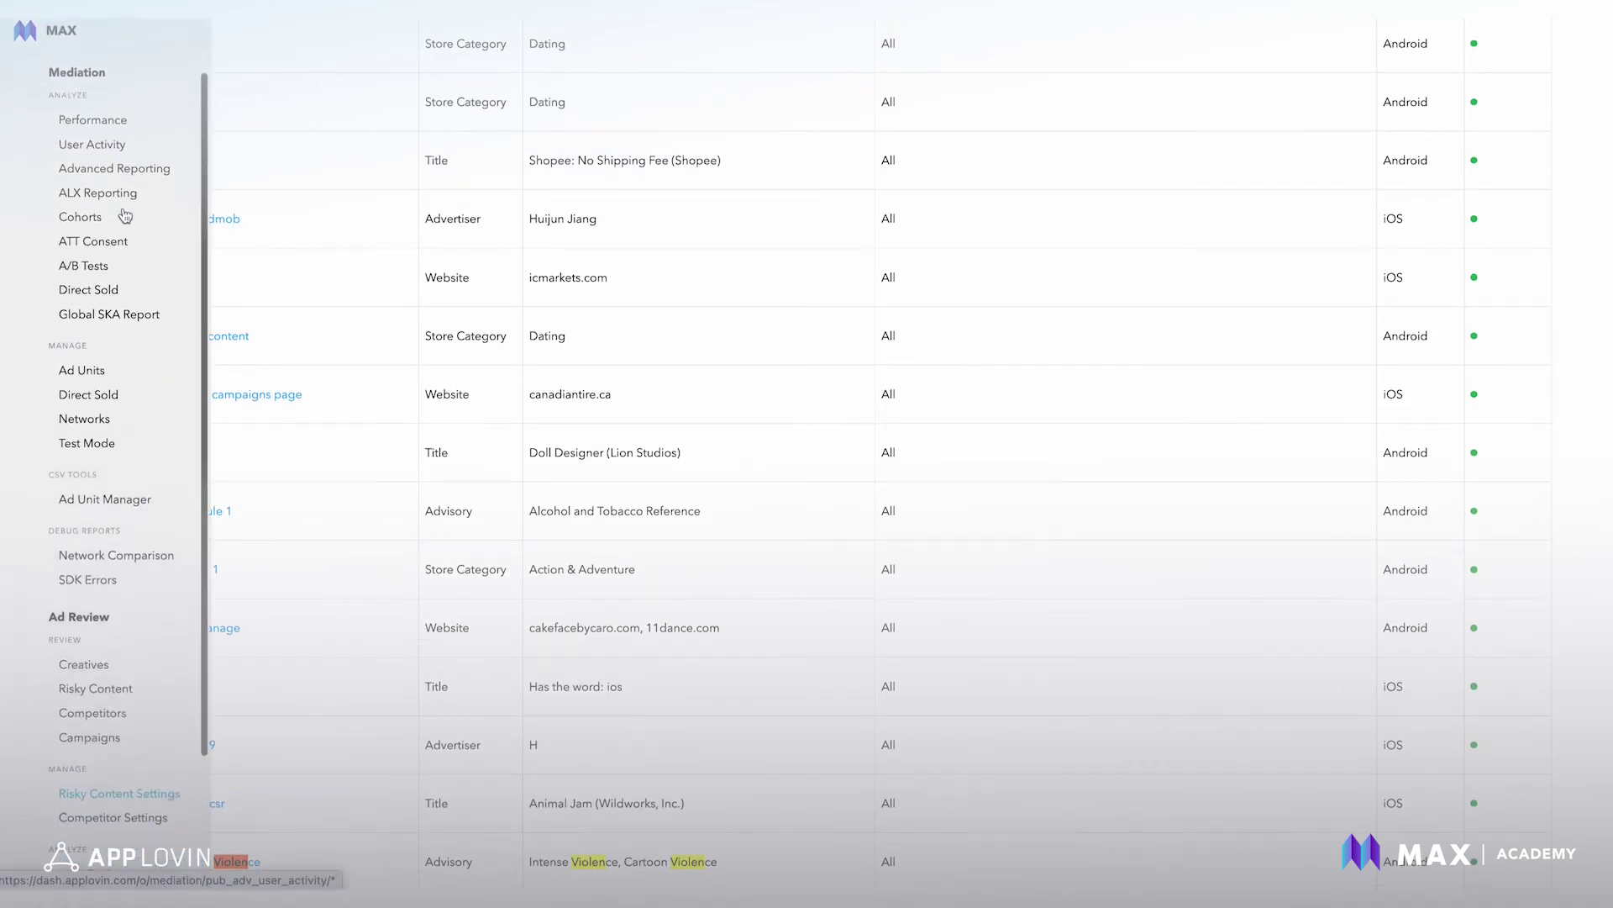
pyautogui.scroll(-2, 122, 214)
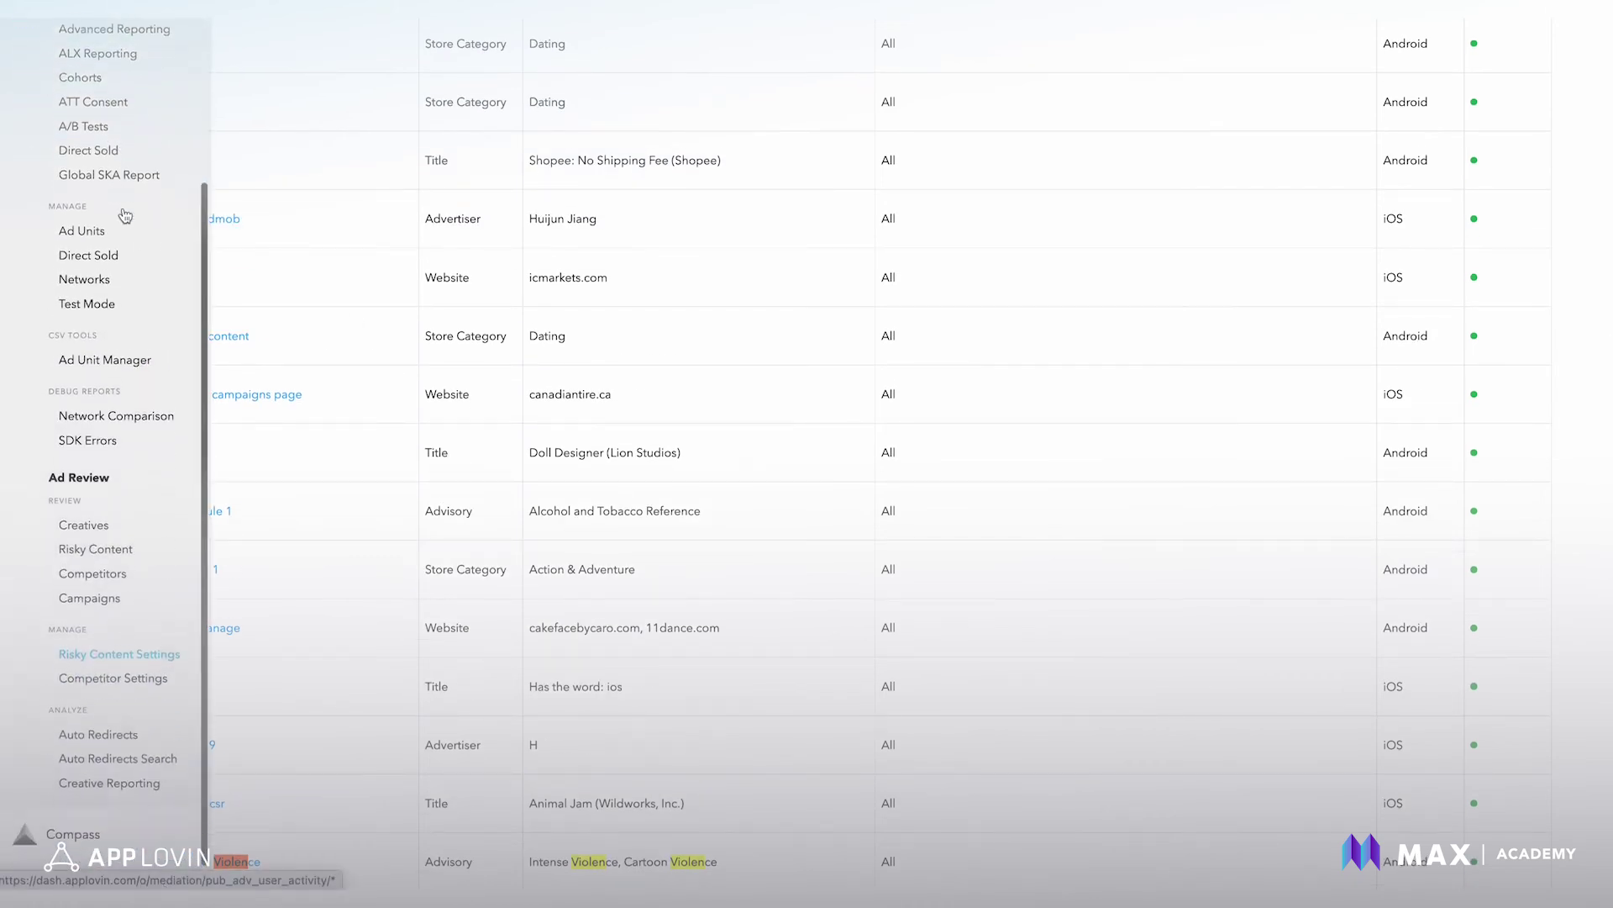
pyautogui.click(116, 546)
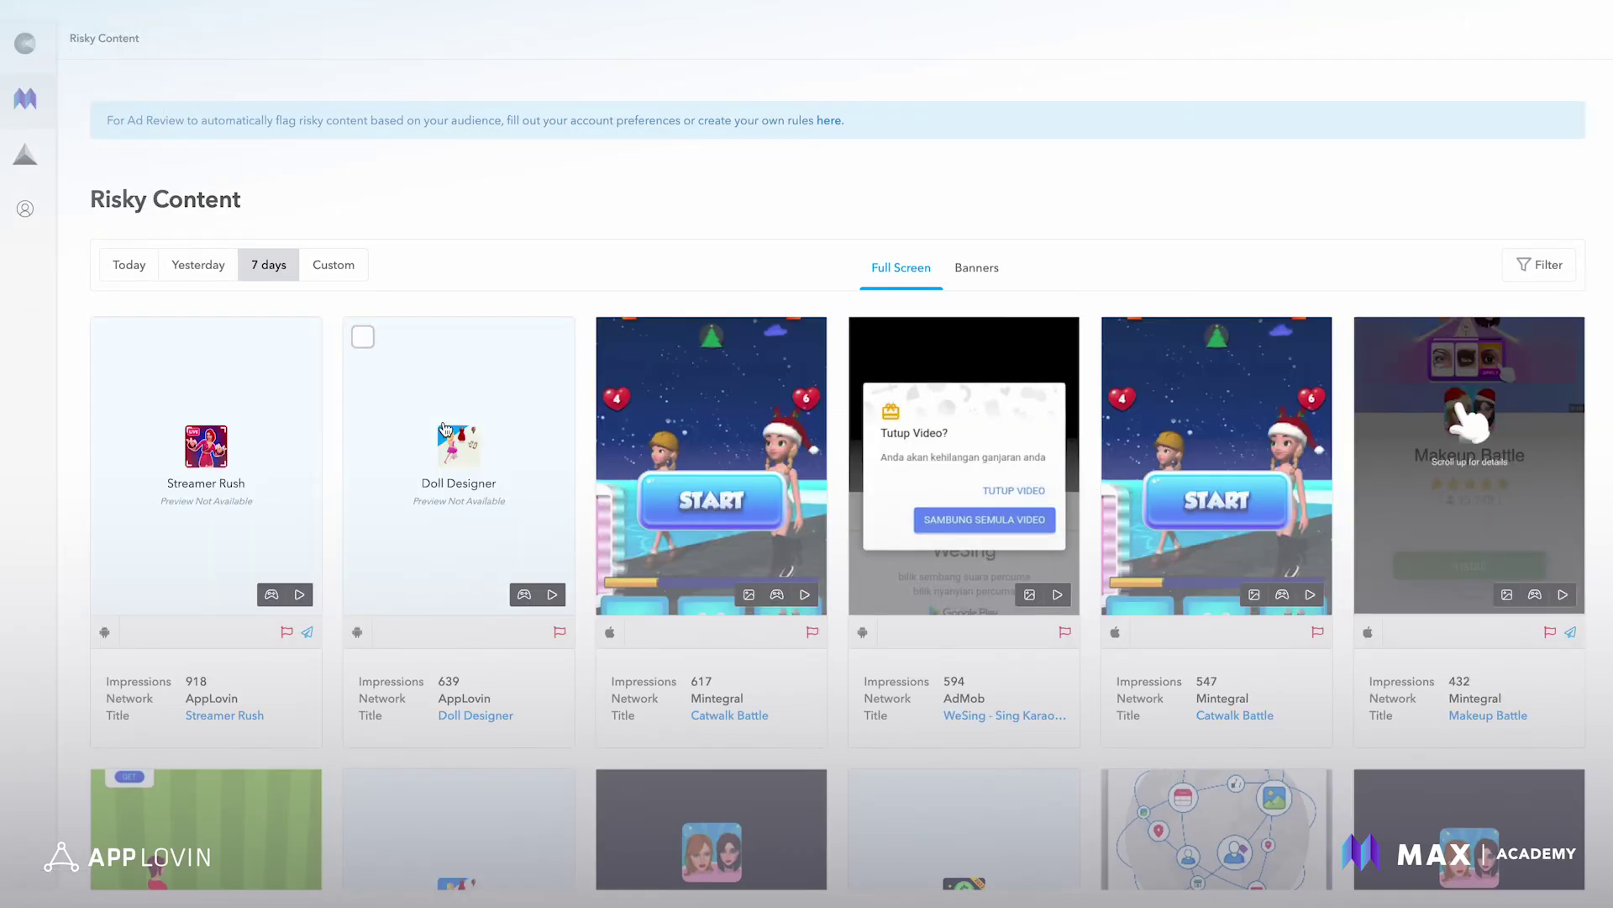
pyautogui.scroll(-2, 487, 315)
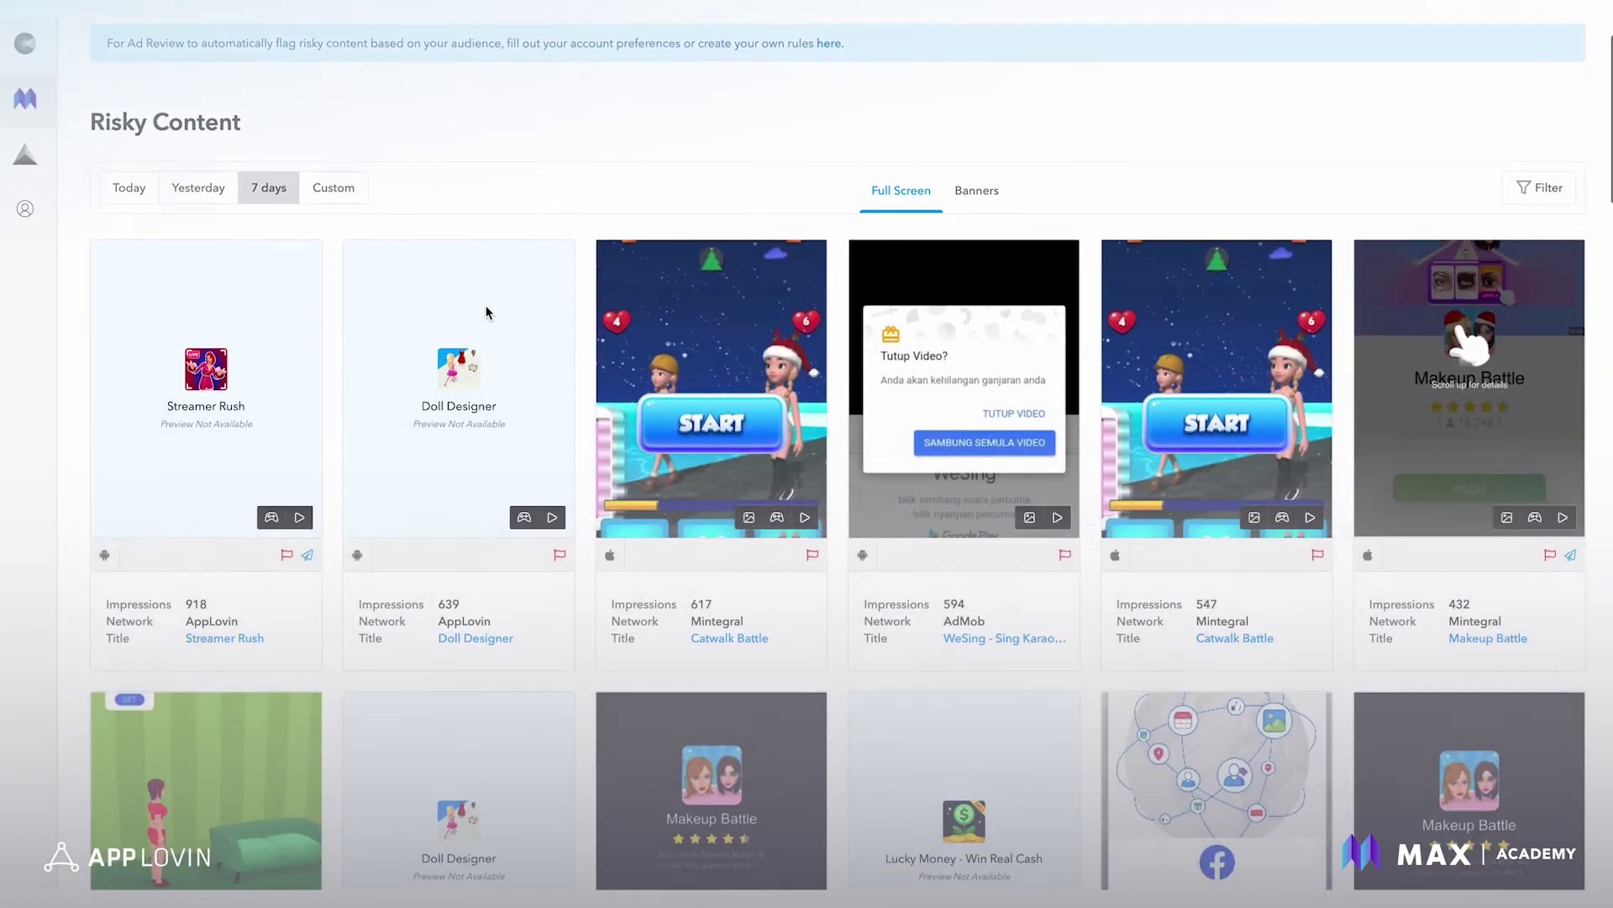
pyautogui.moveTo(286, 485)
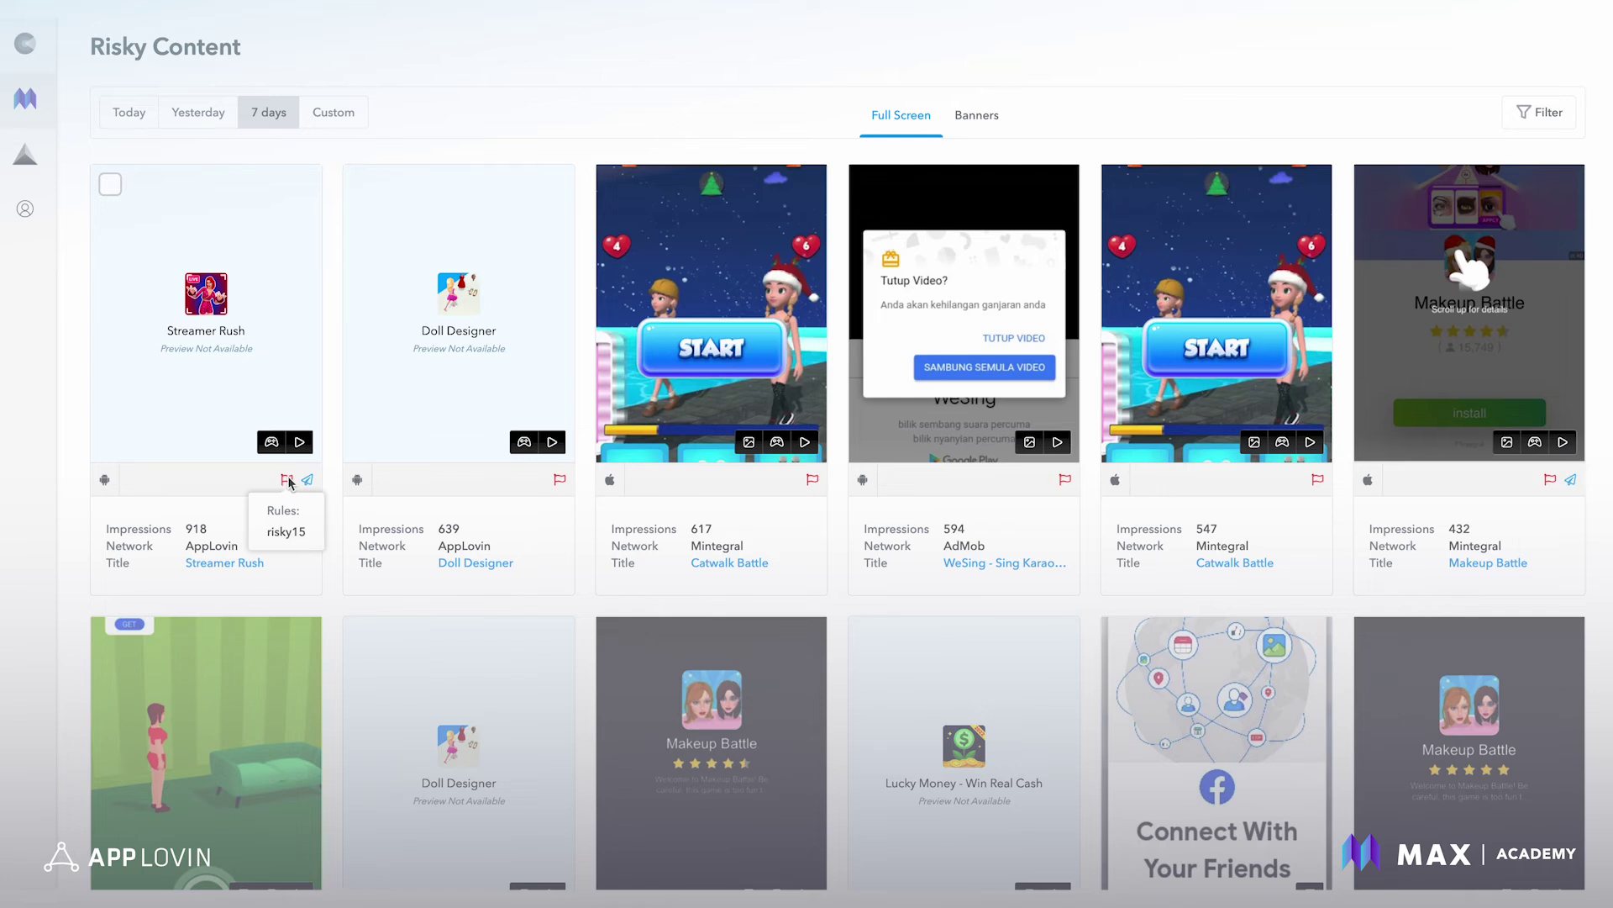
pyautogui.moveTo(560, 486)
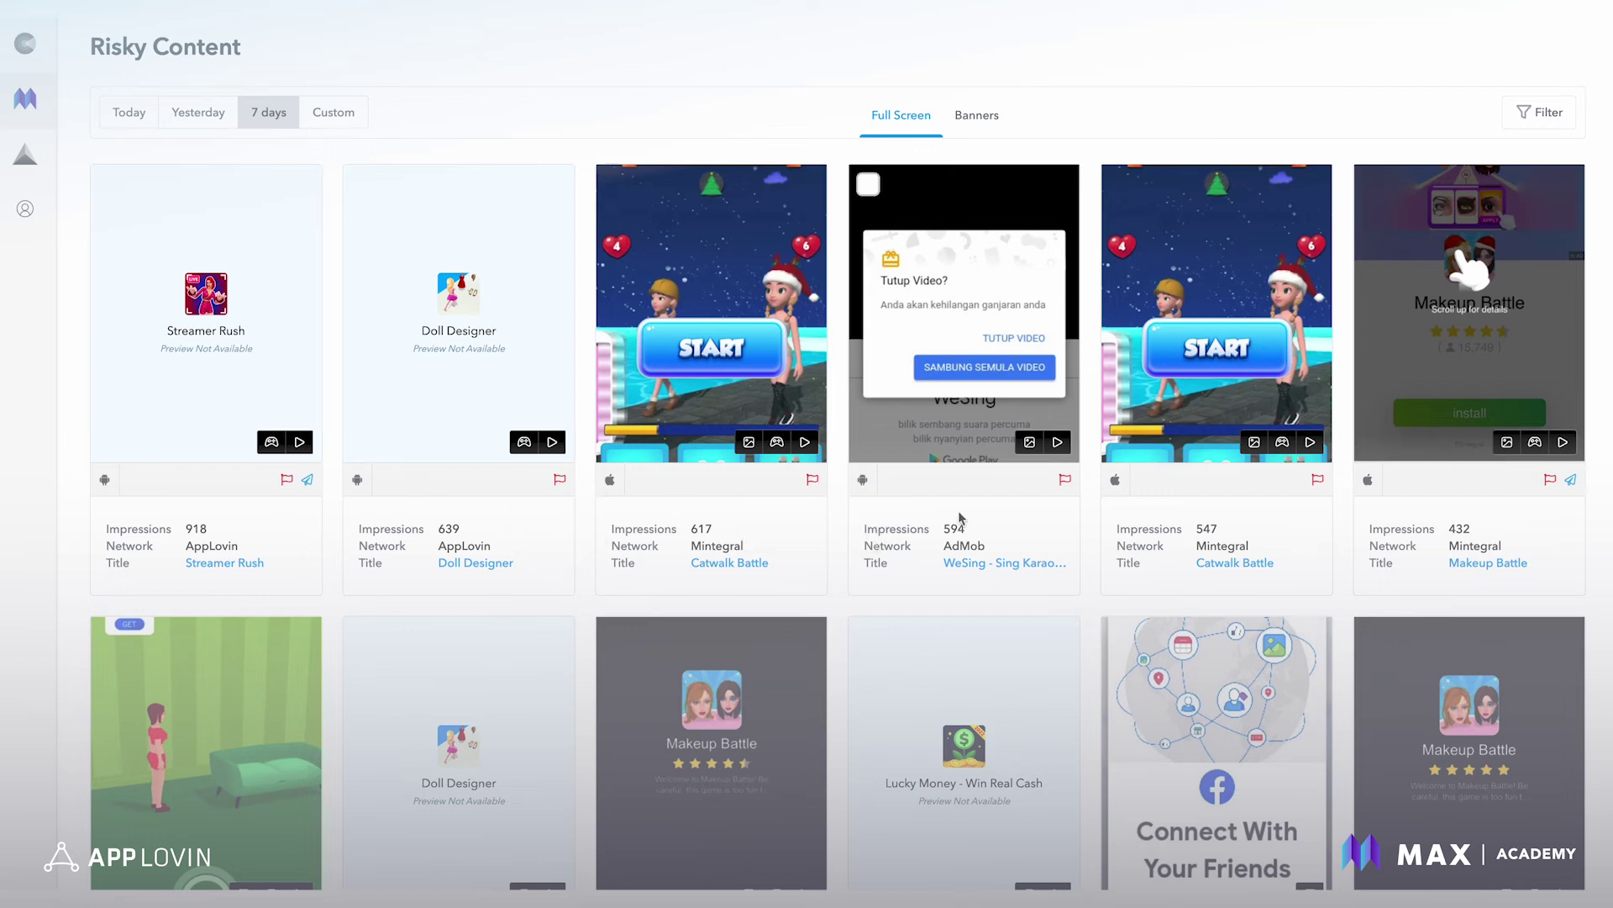
# Step: Open the Ad Review competitor settings and start creating a new competitor rule
pyautogui.moveTo(33, 589)
pyautogui.scroll(-3, 91, 593)
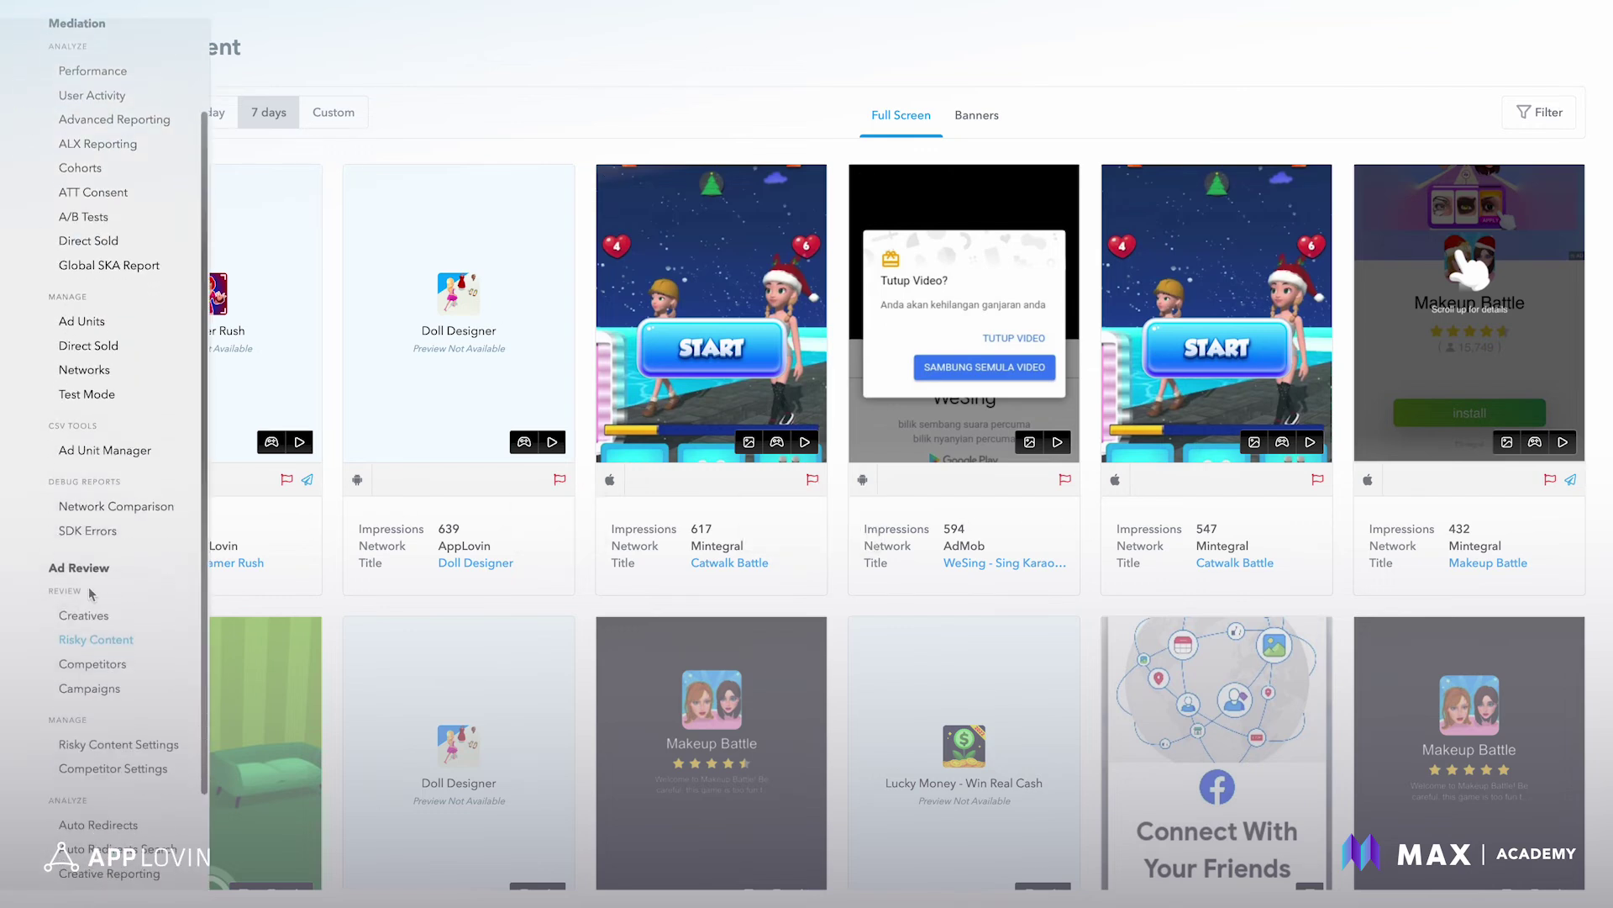
pyautogui.click(103, 768)
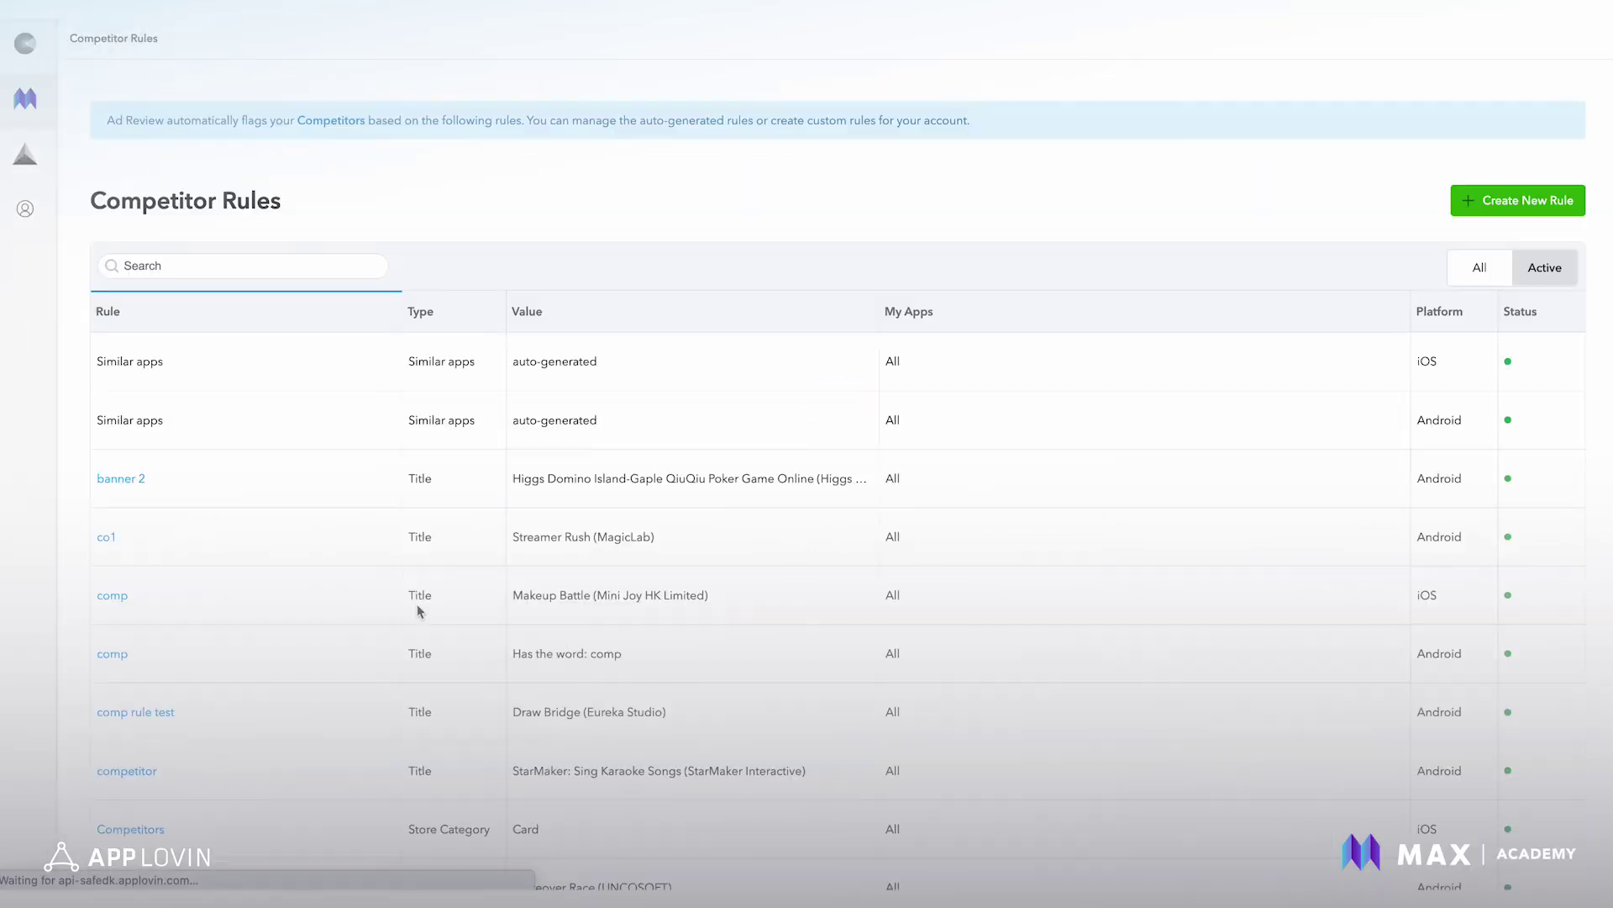
pyautogui.click(1543, 205)
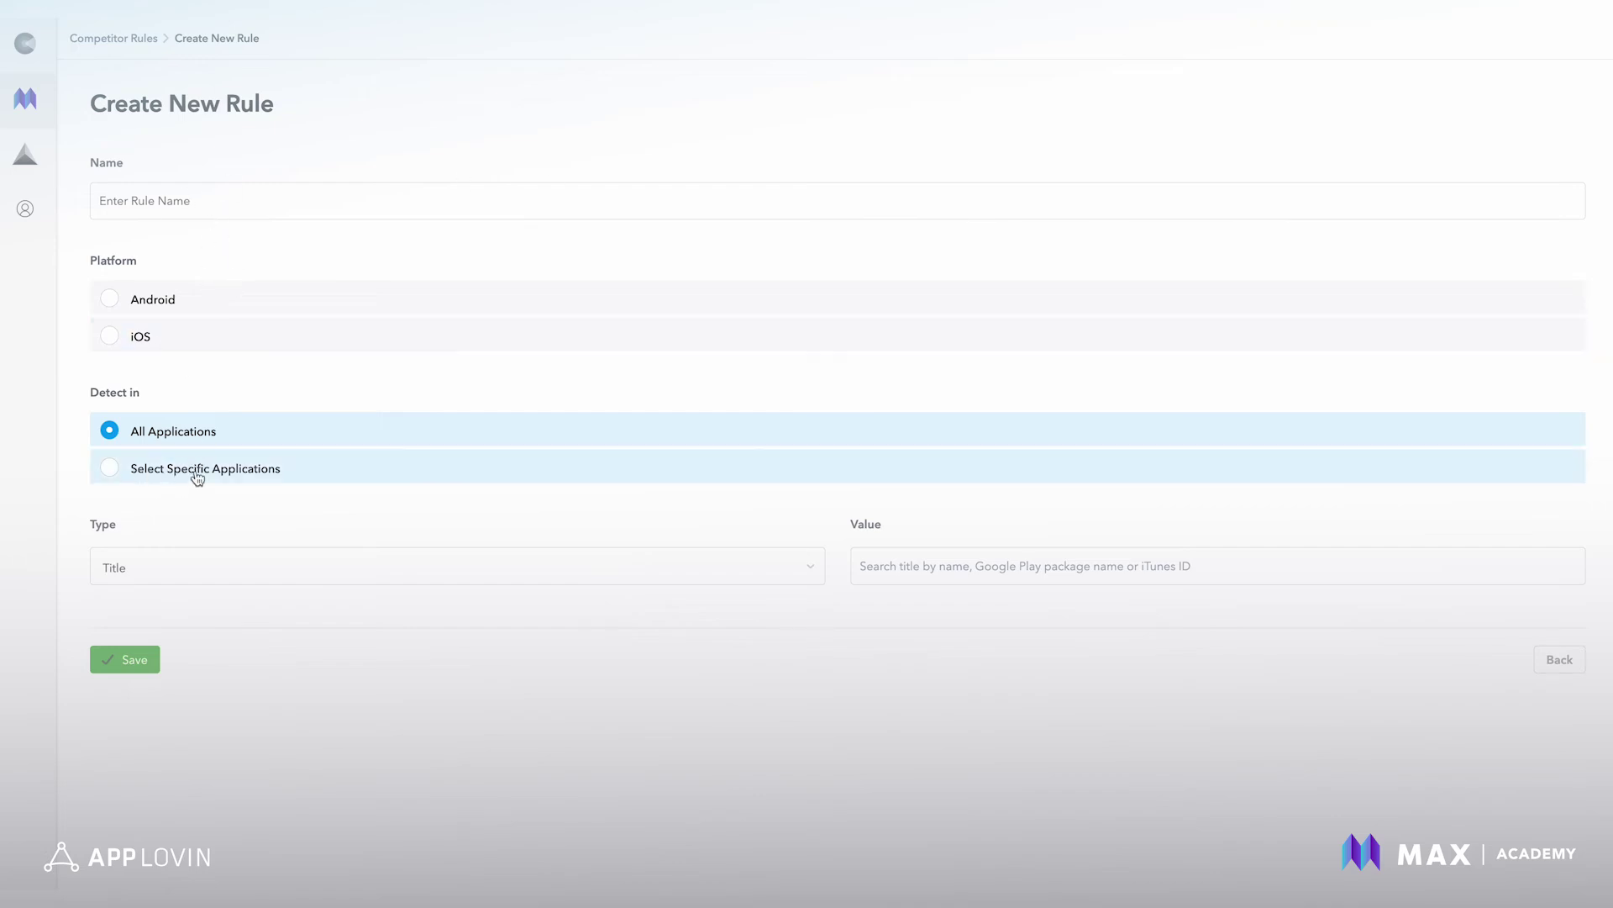
# Step: Set the competitor rule's type to Advertiser and add Candy Crush Games as its value
pyautogui.click(210, 566)
pyautogui.click(209, 635)
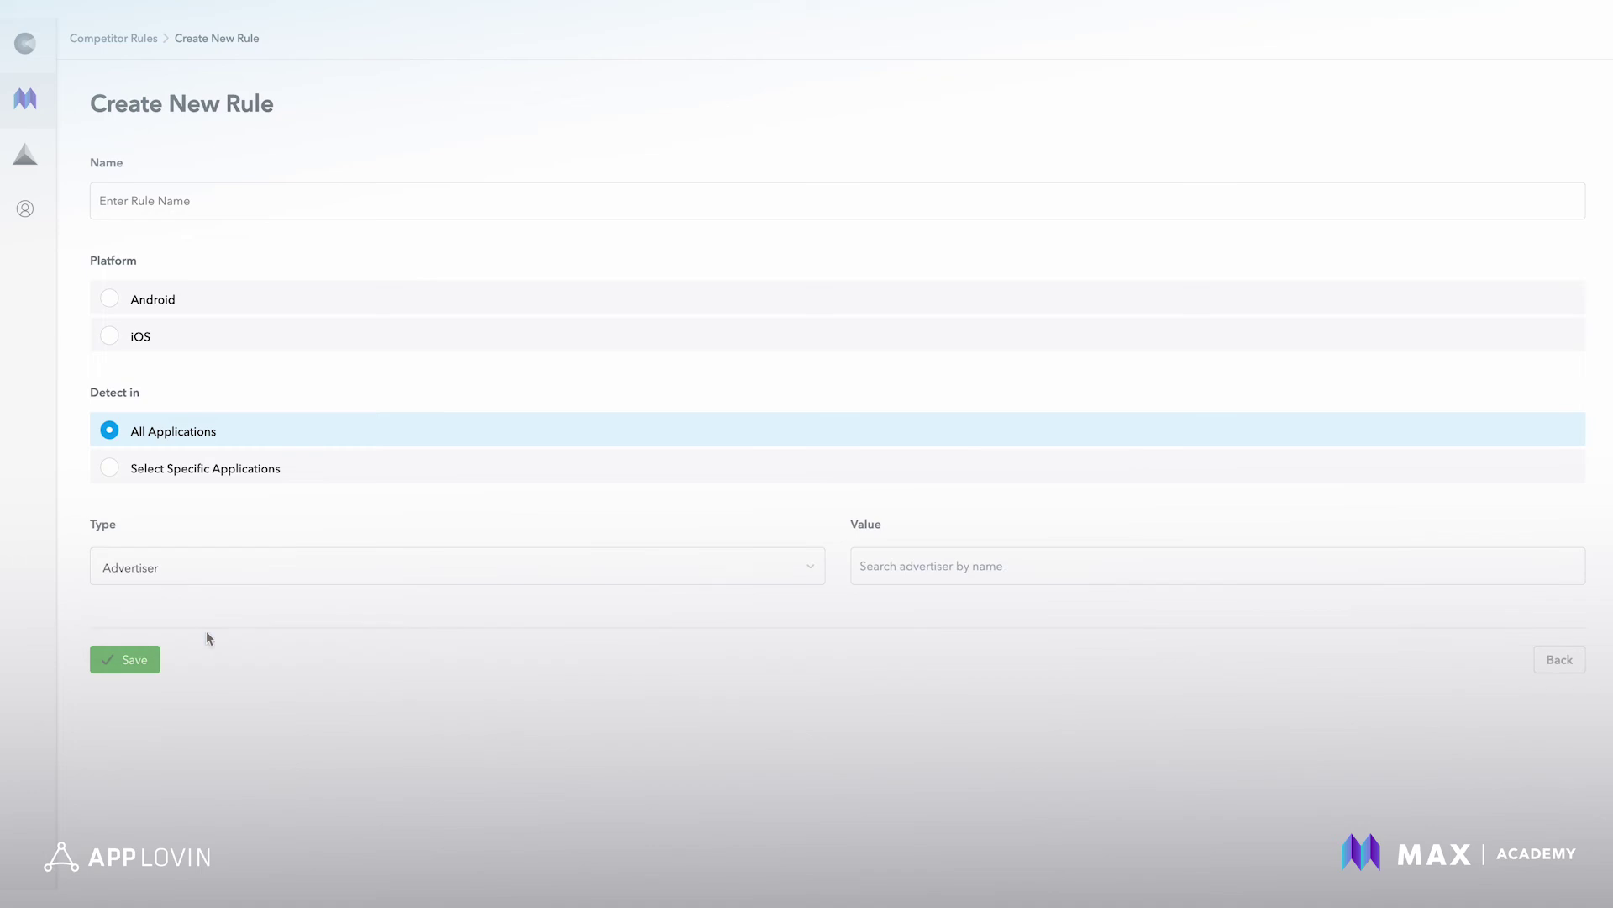
pyautogui.click(947, 582)
pyautogui.write('candy cr')
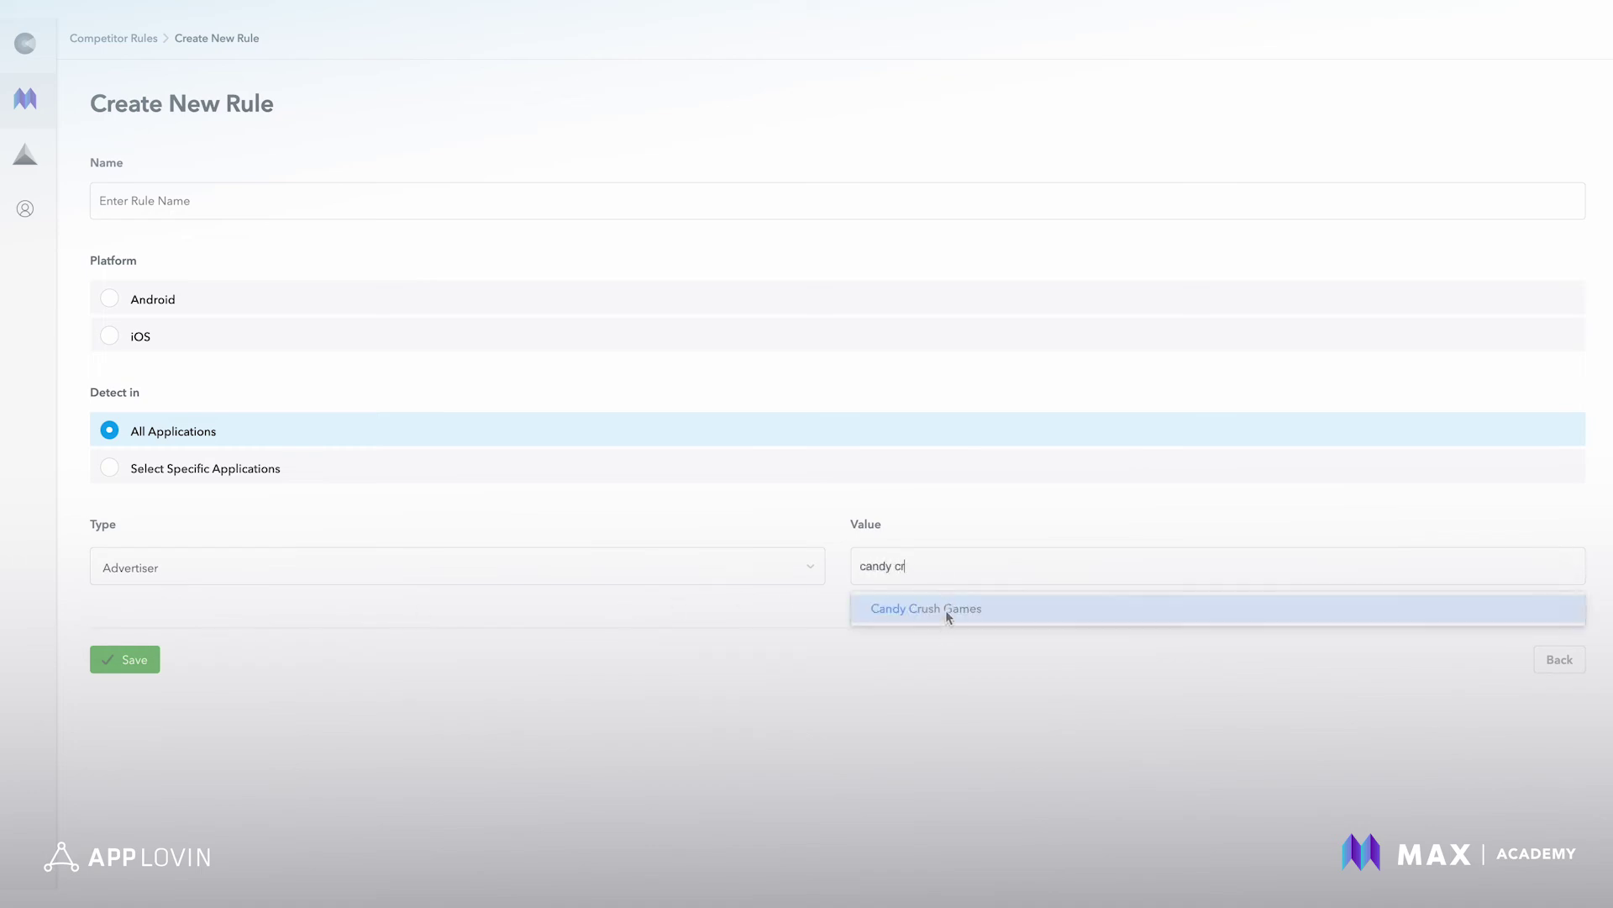
pyautogui.click(947, 615)
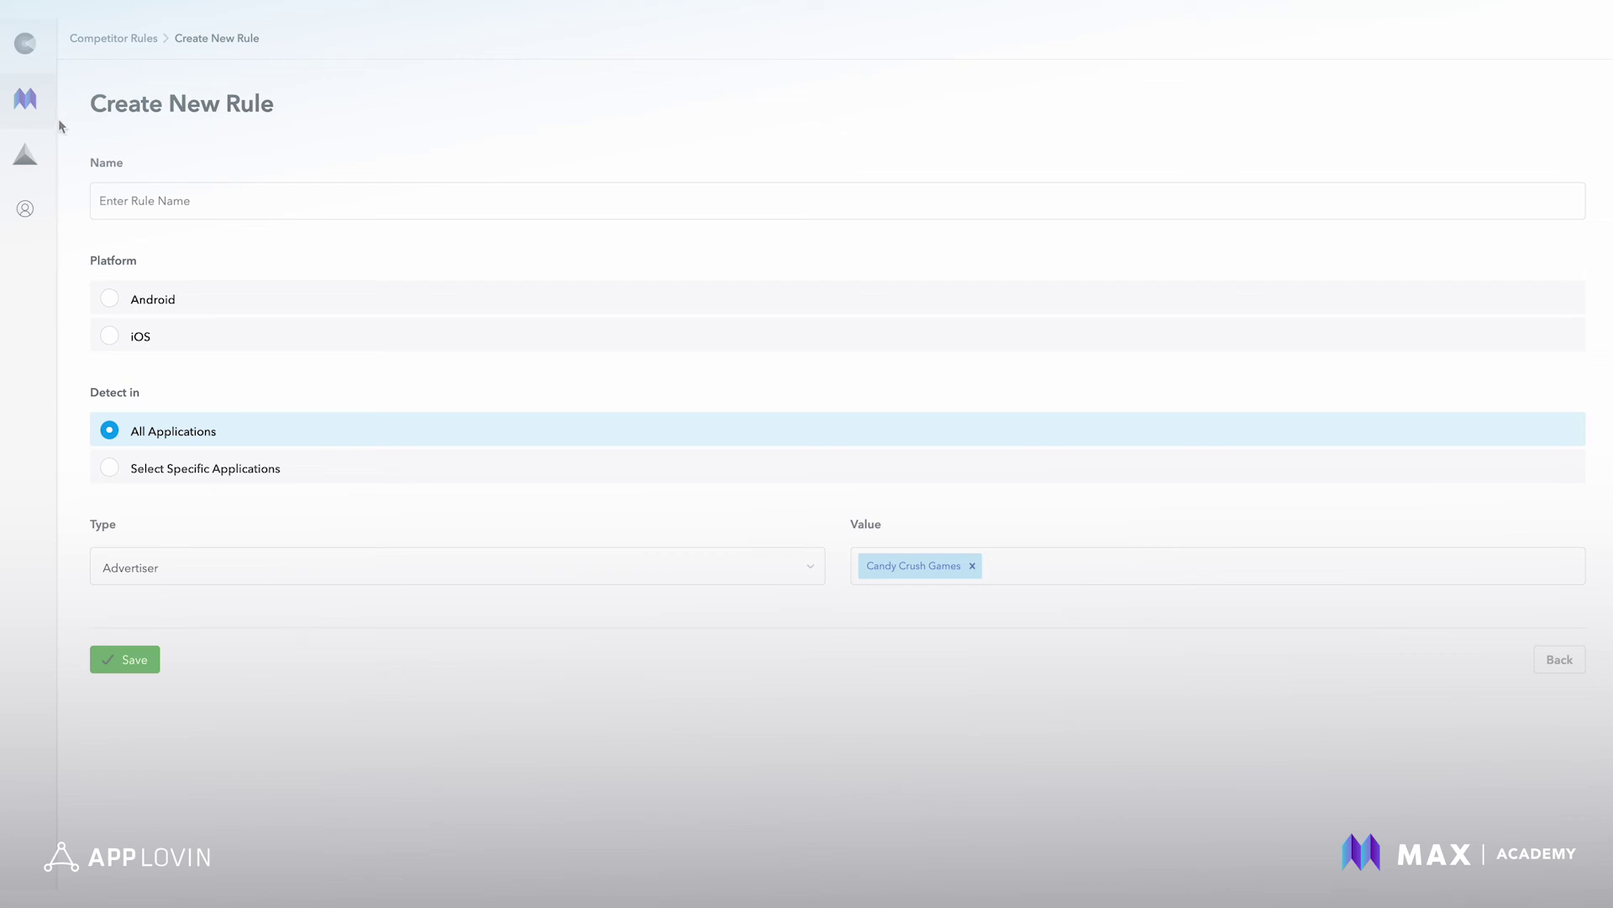
# Step: Open the Ad Review Competitors review page and close the competitor visibility tip
pyautogui.moveTo(36, 274)
pyautogui.scroll(-3, 76, 626)
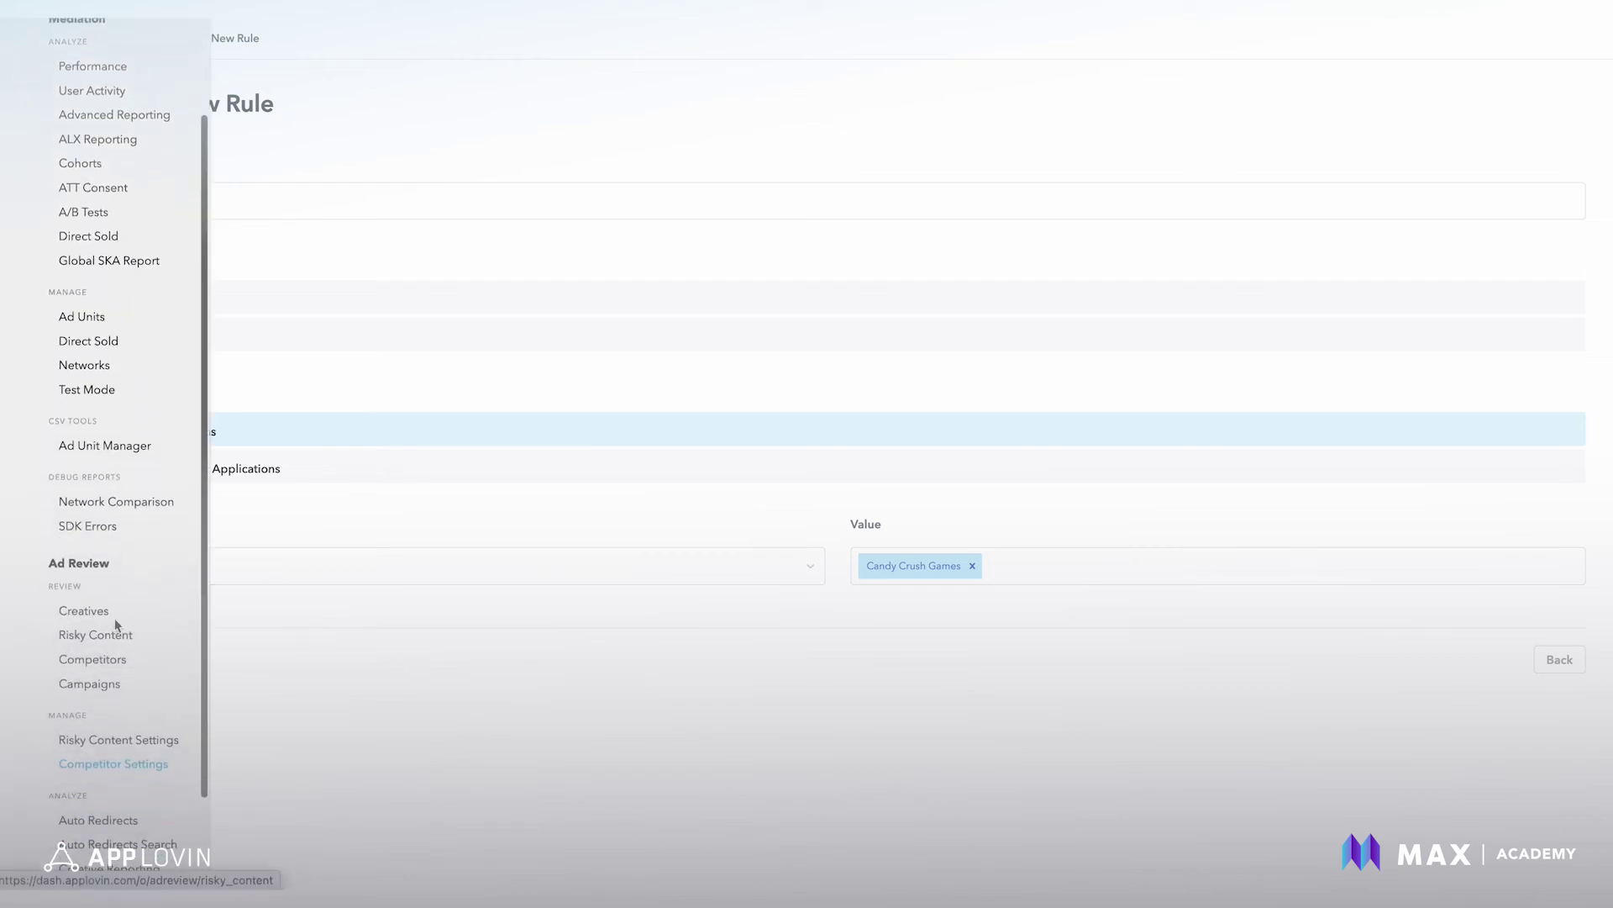
pyautogui.click(110, 662)
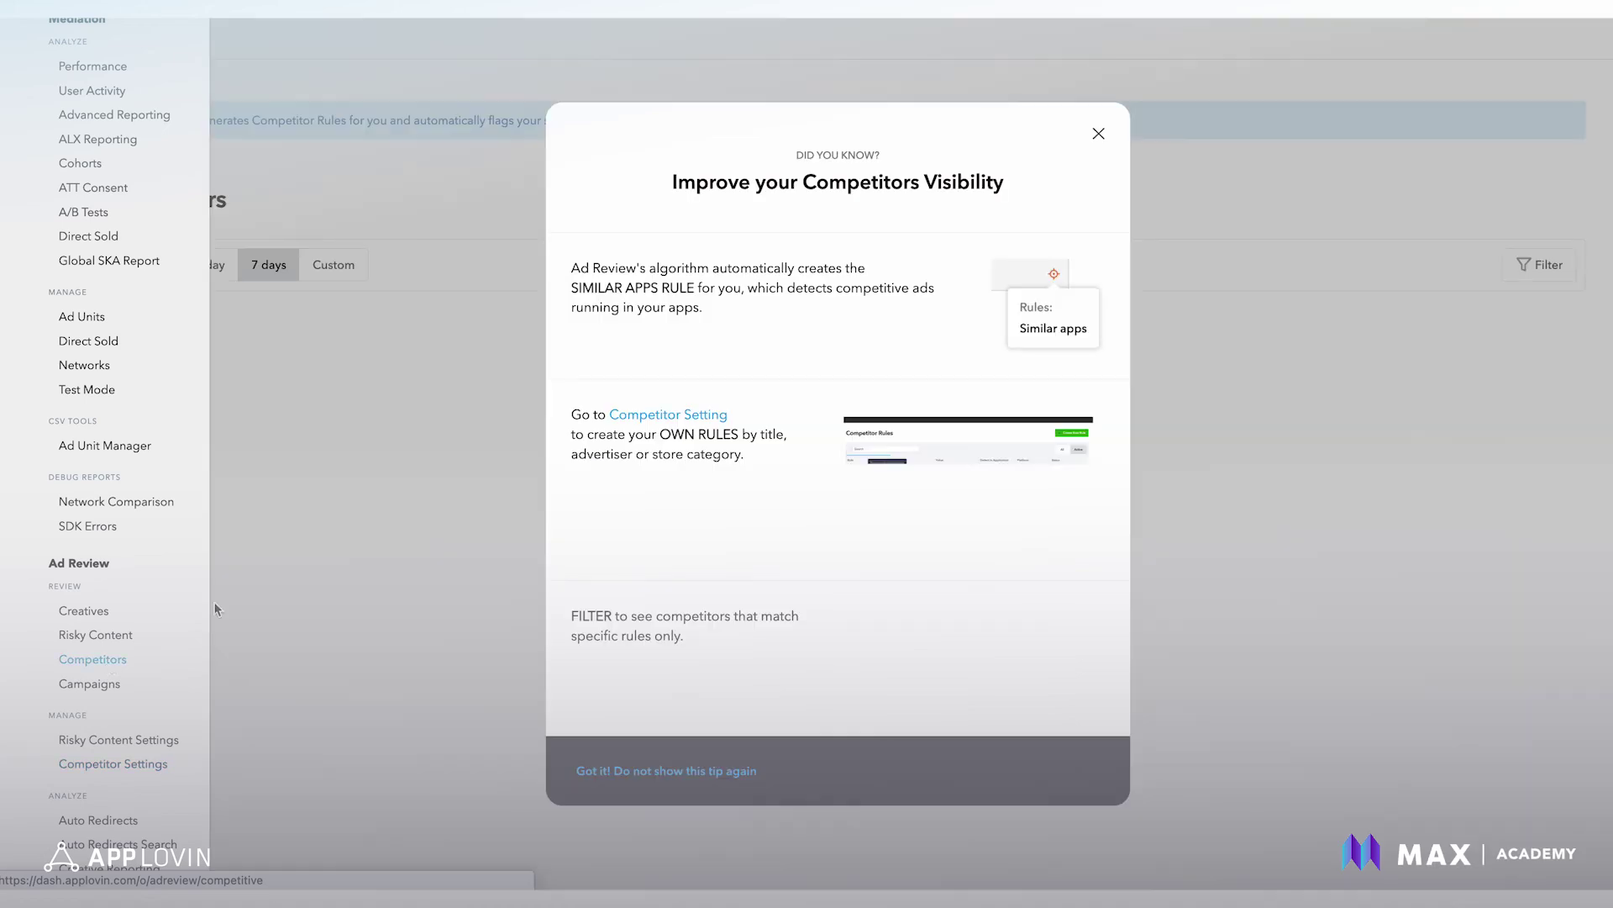
pyautogui.click(1099, 134)
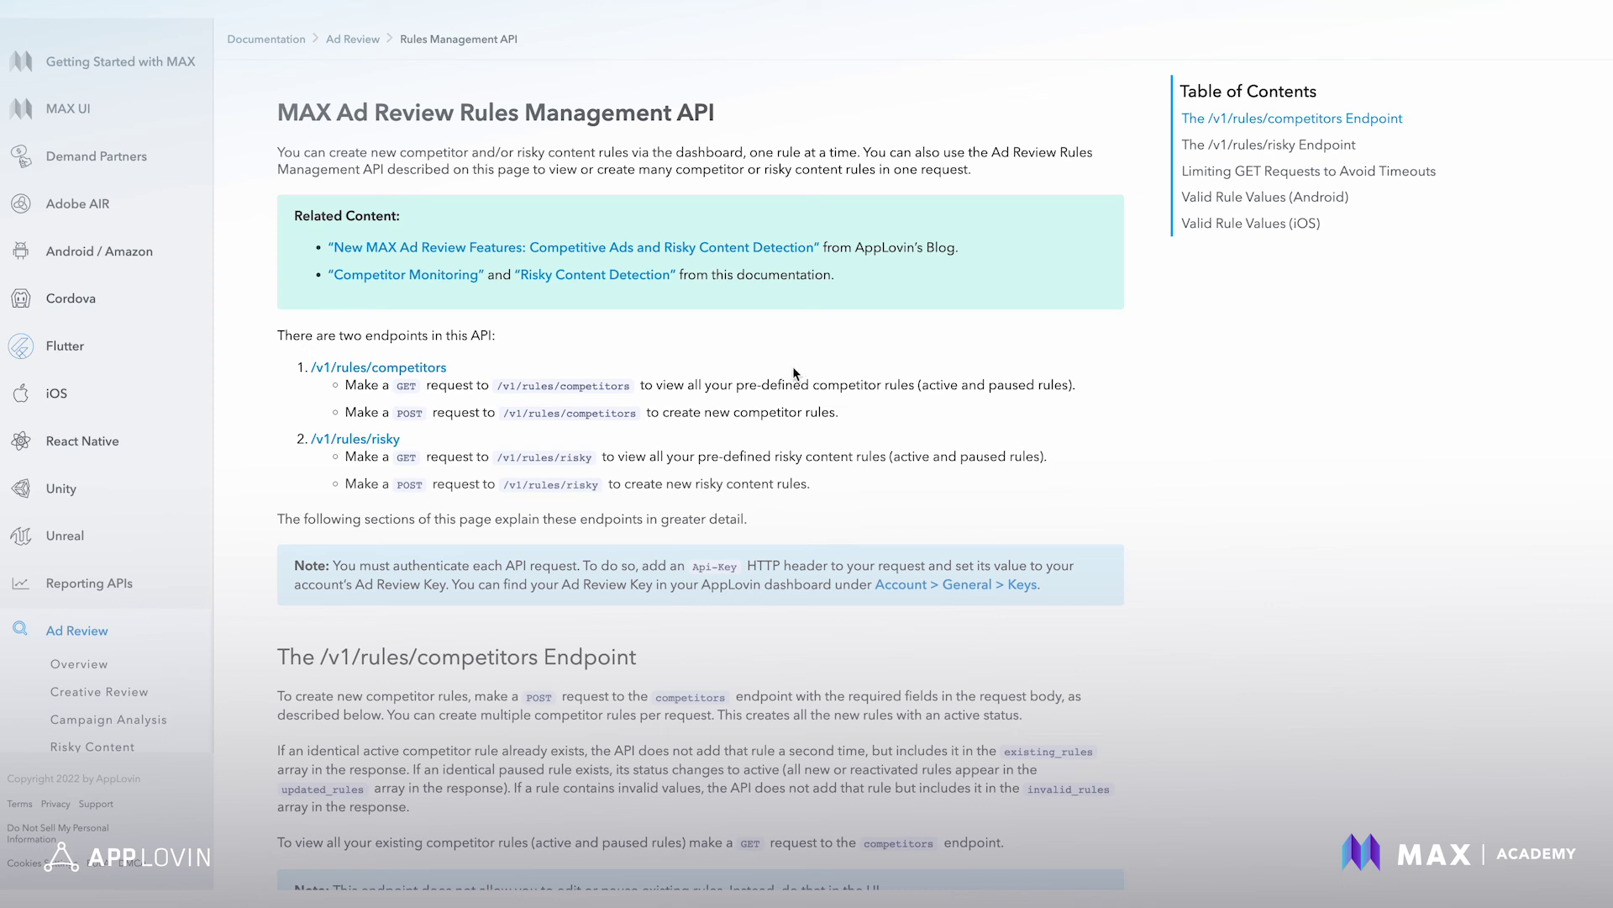
# Step: Read the Rules Management API documentation covering the competitors and risky content rule endpoints
pyautogui.scroll(-1, 794, 371)
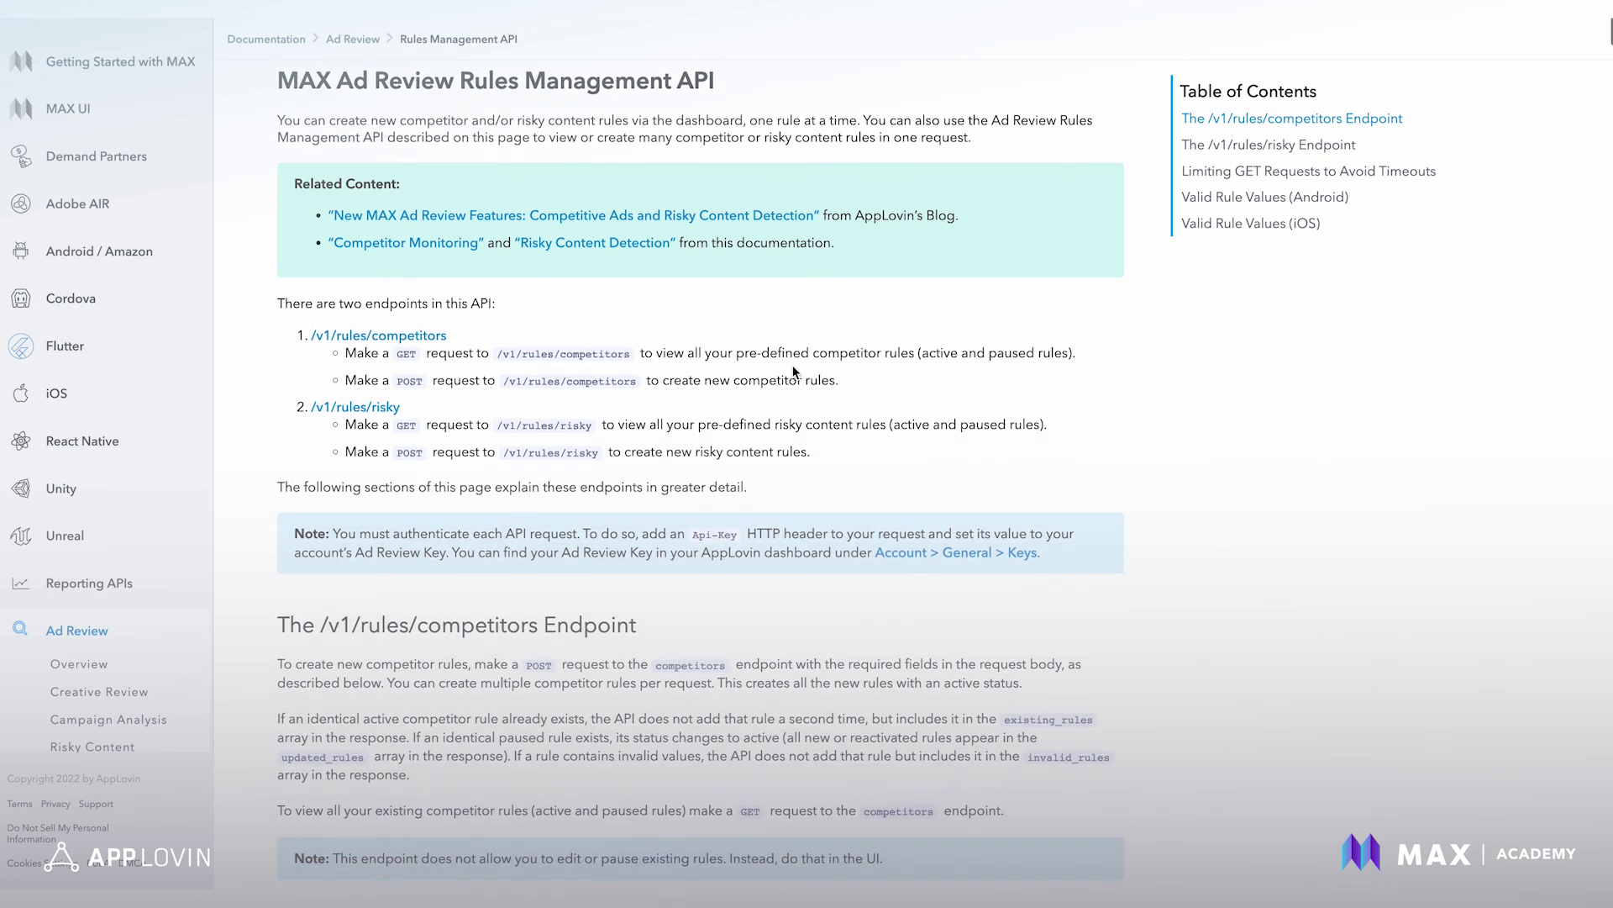
pyautogui.scroll(1, 794, 371)
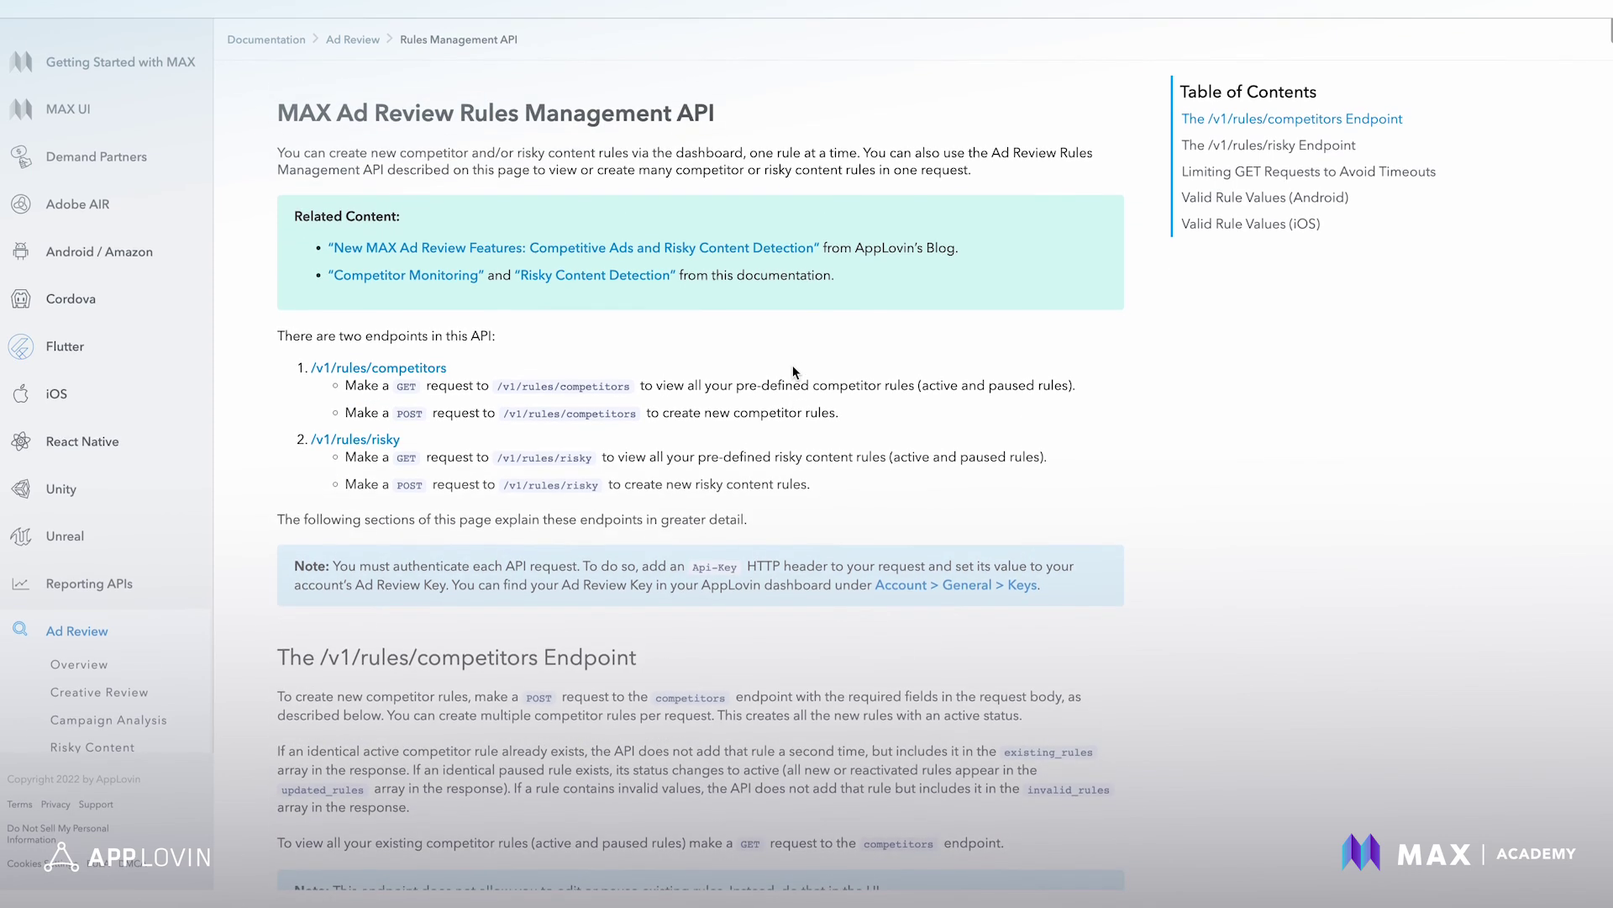
pyautogui.scroll(-1, 793, 368)
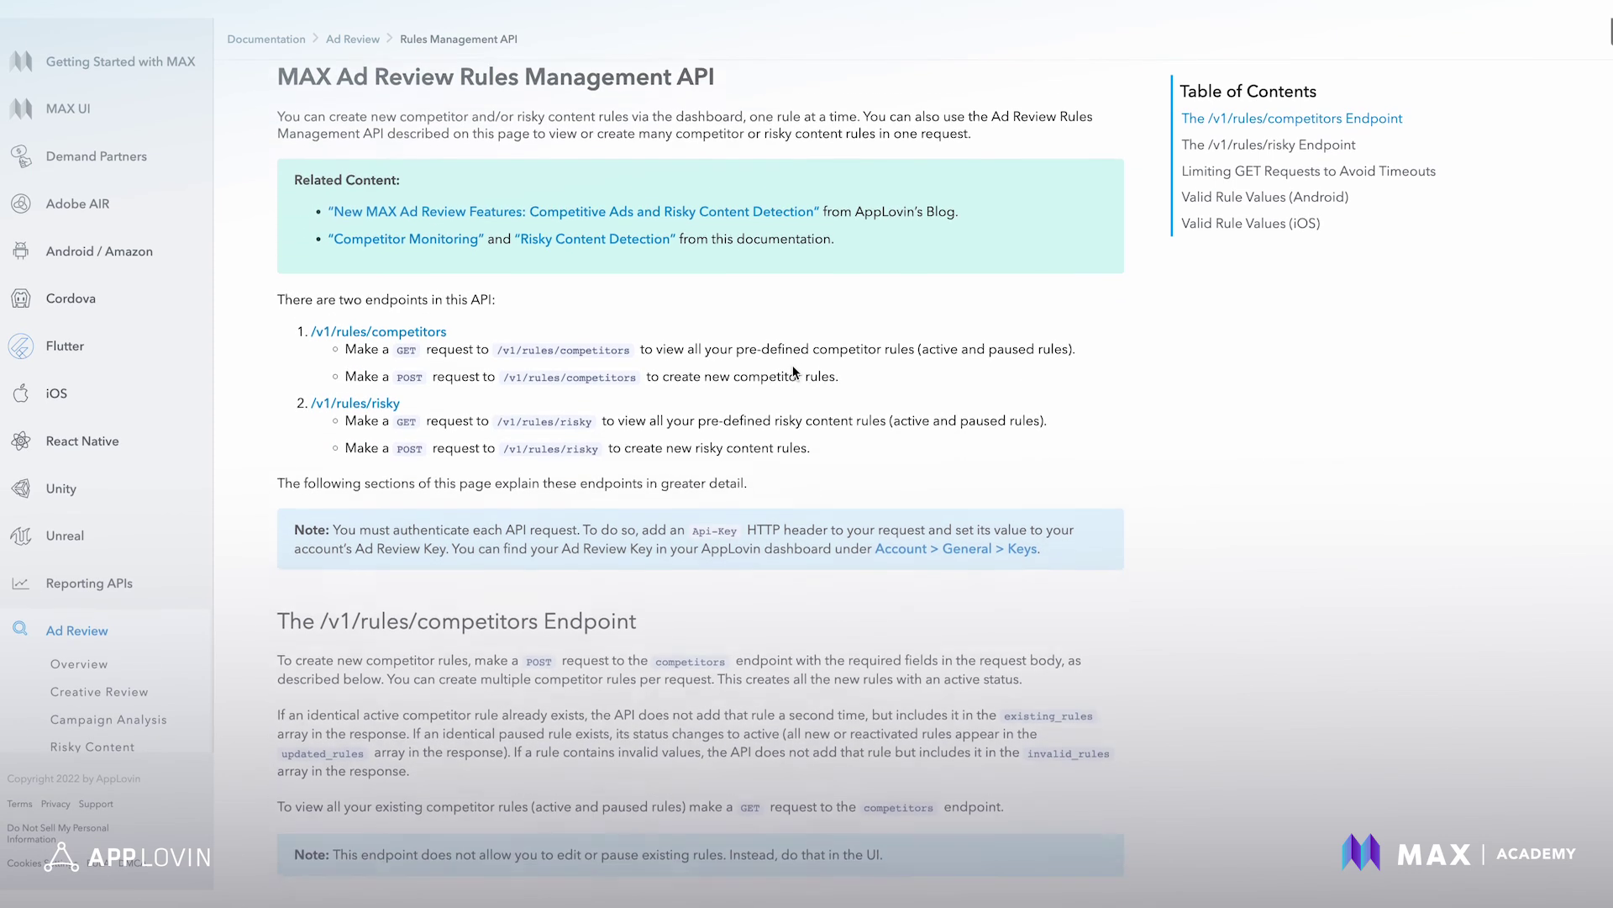